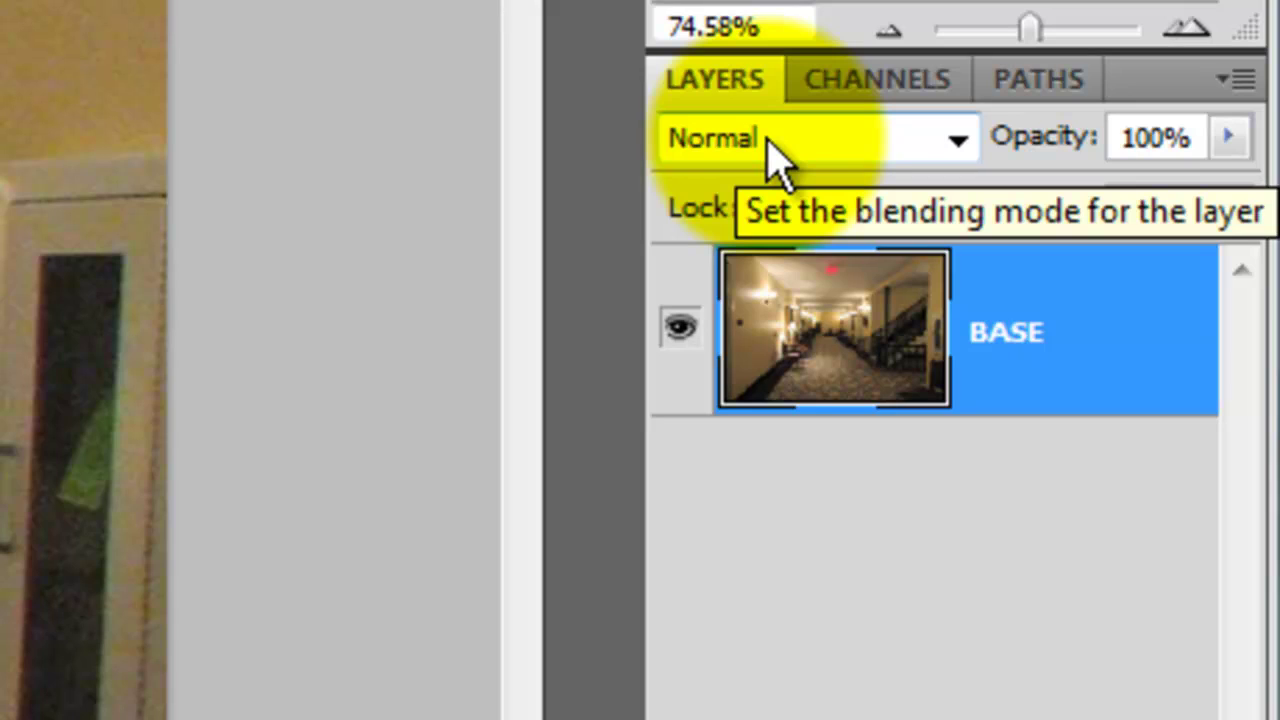
# Duplicate the BASE layer with Ctrl+J to create BASE copy
pyautogui.hotkey('ctrl', 'j')
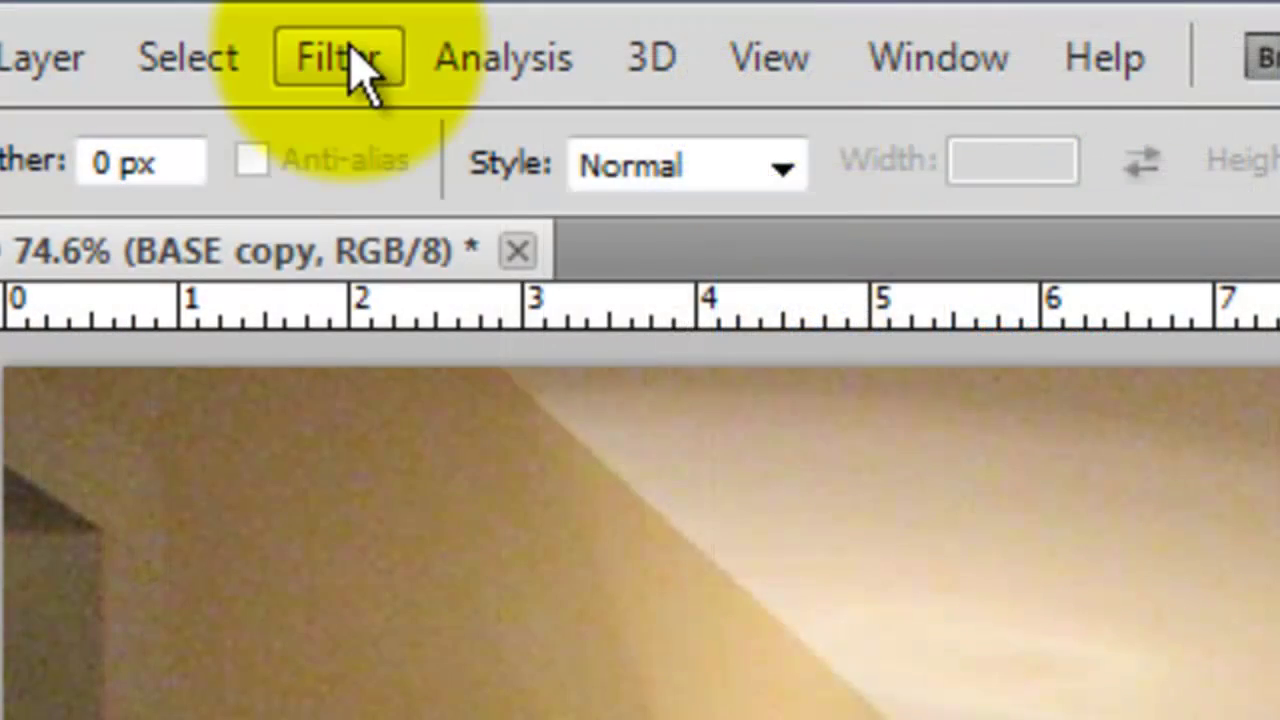
# Apply Lens Correction to BASE copy: distortion -30, vignette amount -100, midpoint +39
pyautogui.click(362, 70)
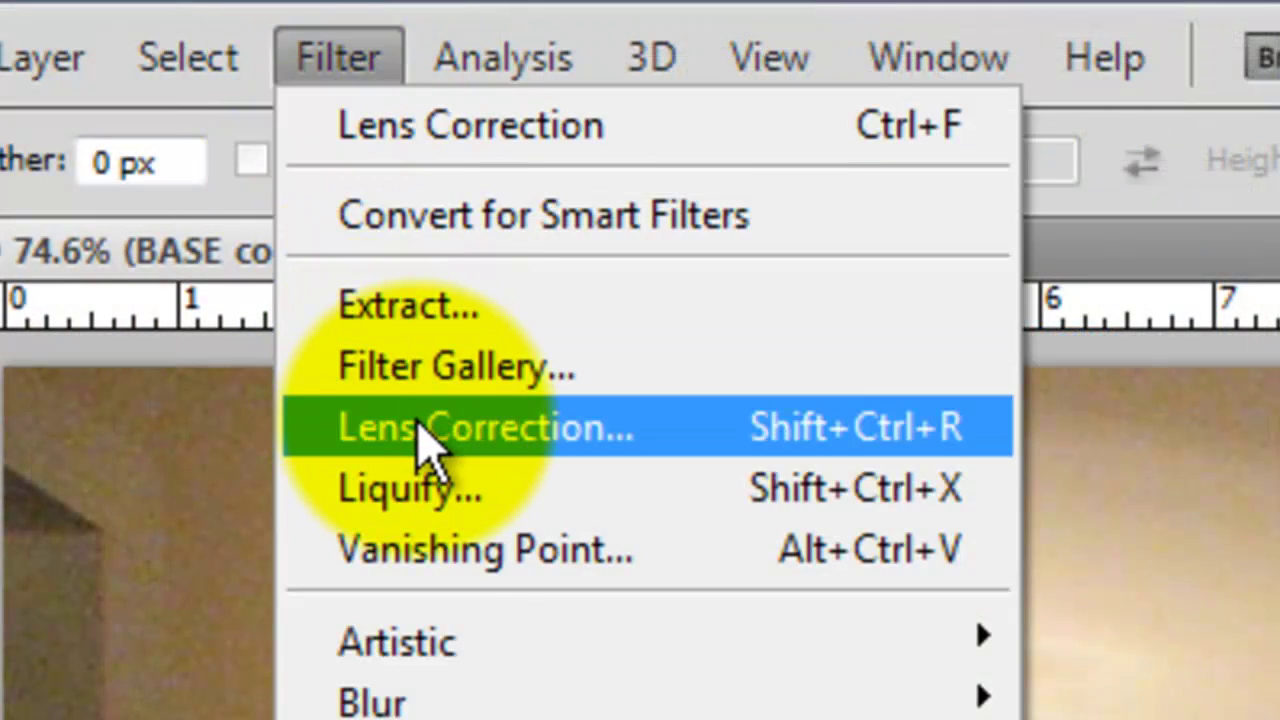
pyautogui.click(417, 429)
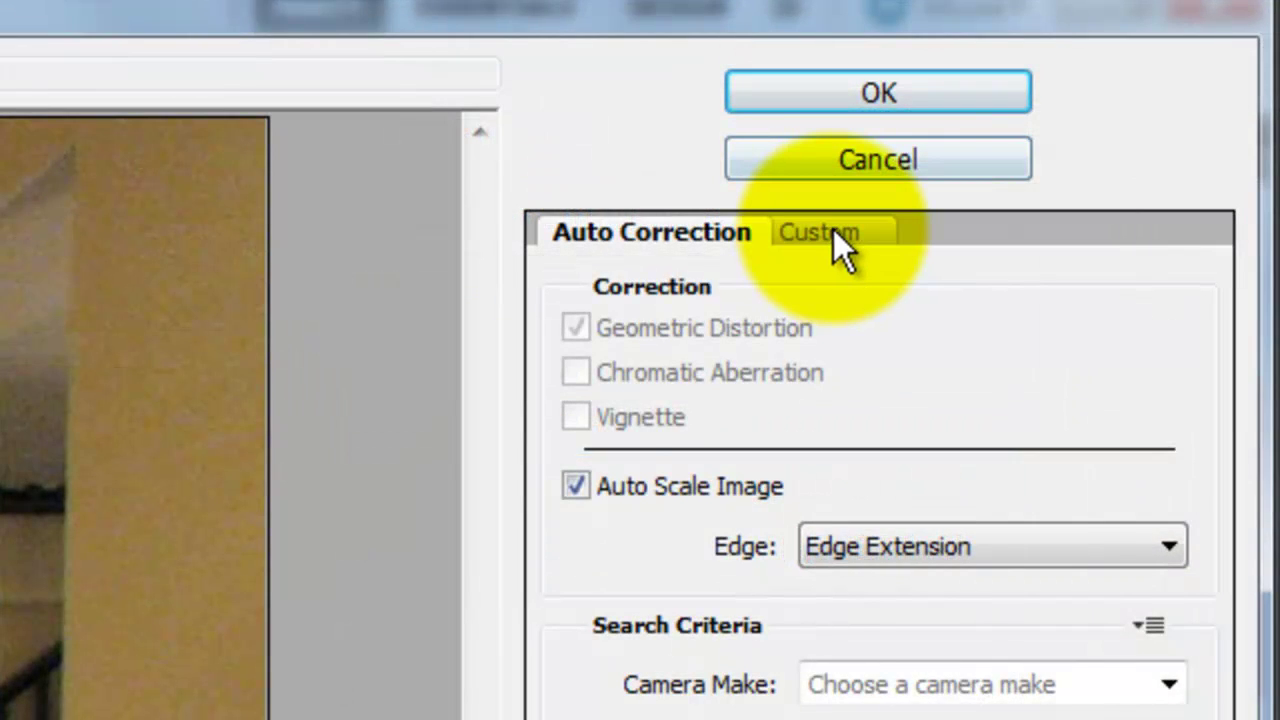
pyautogui.click(830, 232)
pyautogui.click(1064, 397)
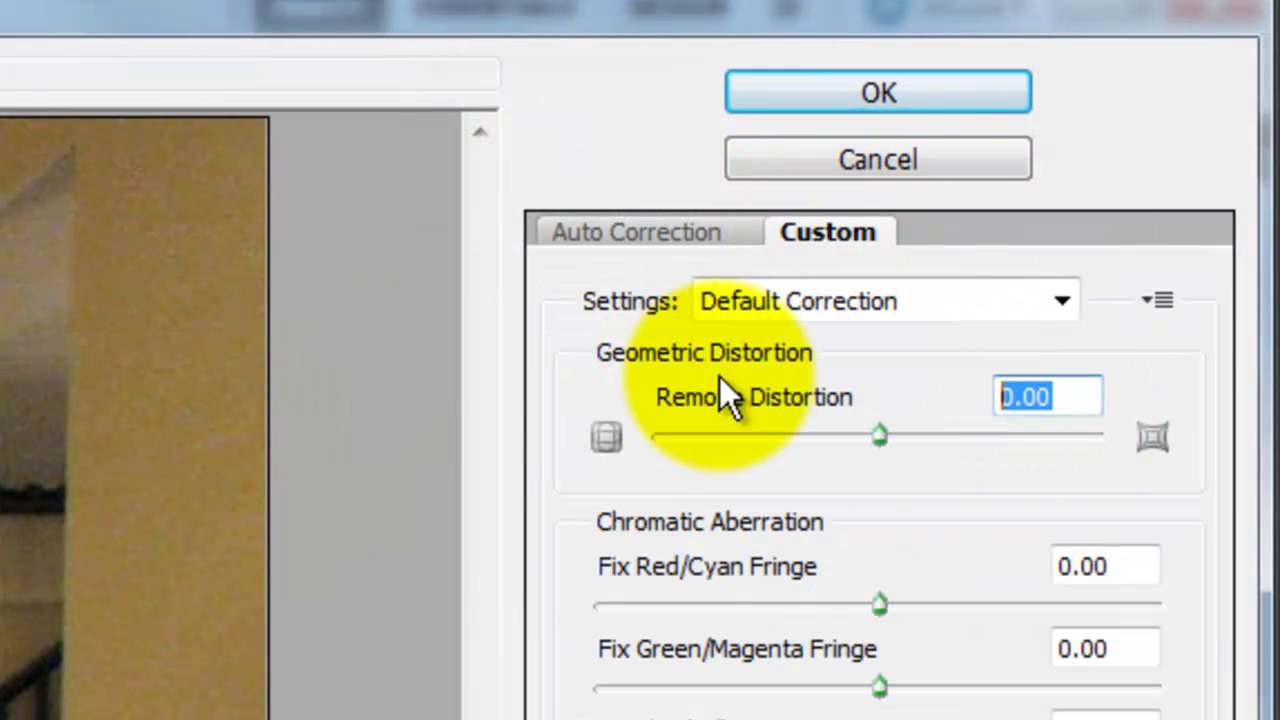
pyautogui.write('-30')
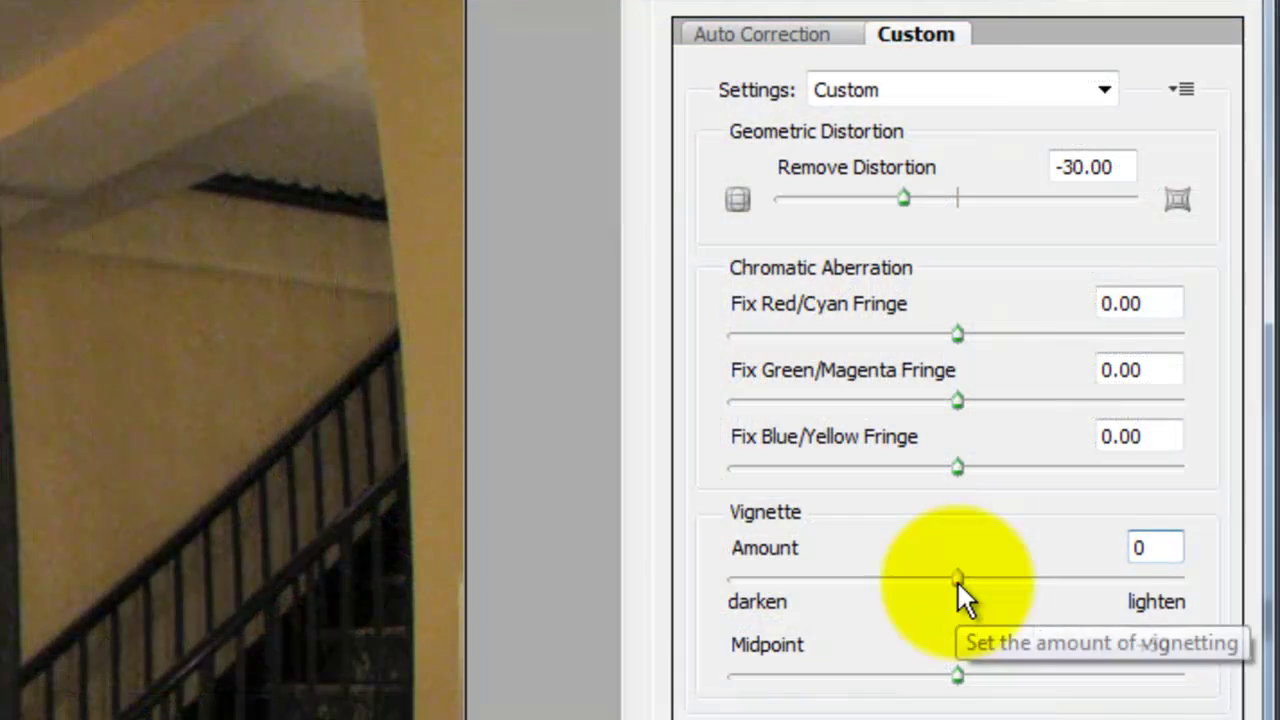
pyautogui.moveTo(1160, 282); pyautogui.dragTo(1020, 282)
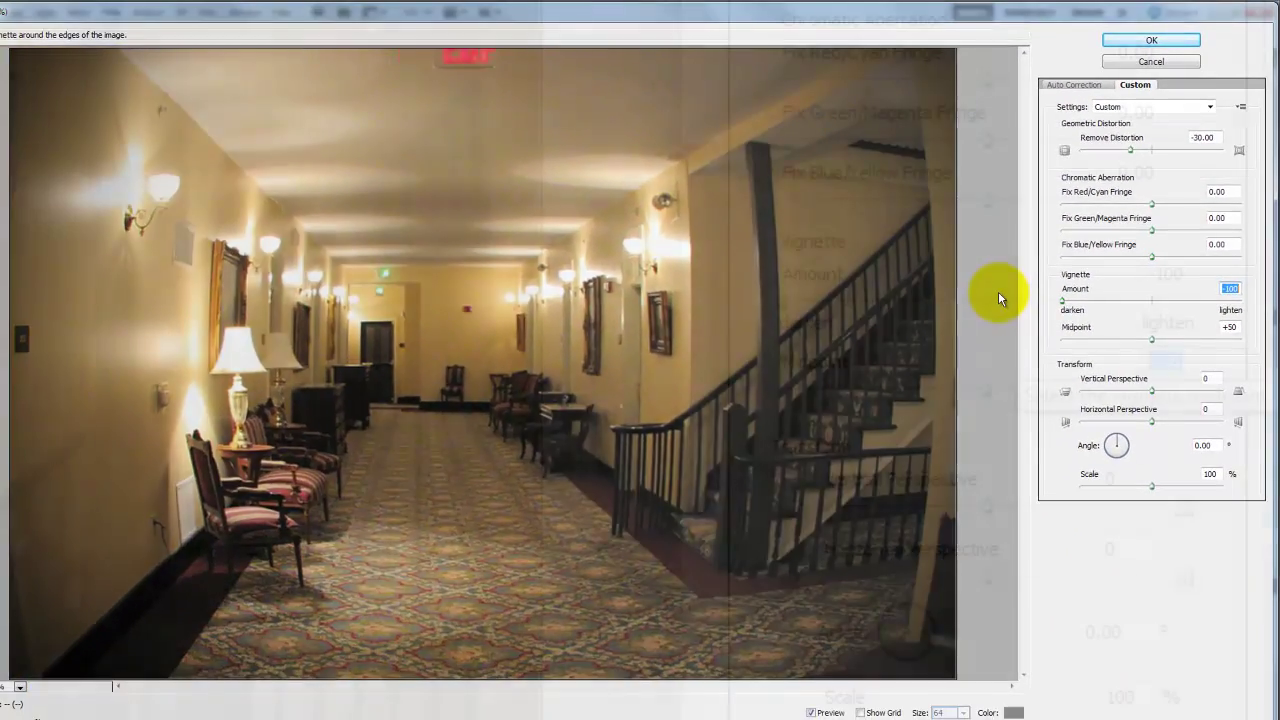
pyautogui.click(1208, 328)
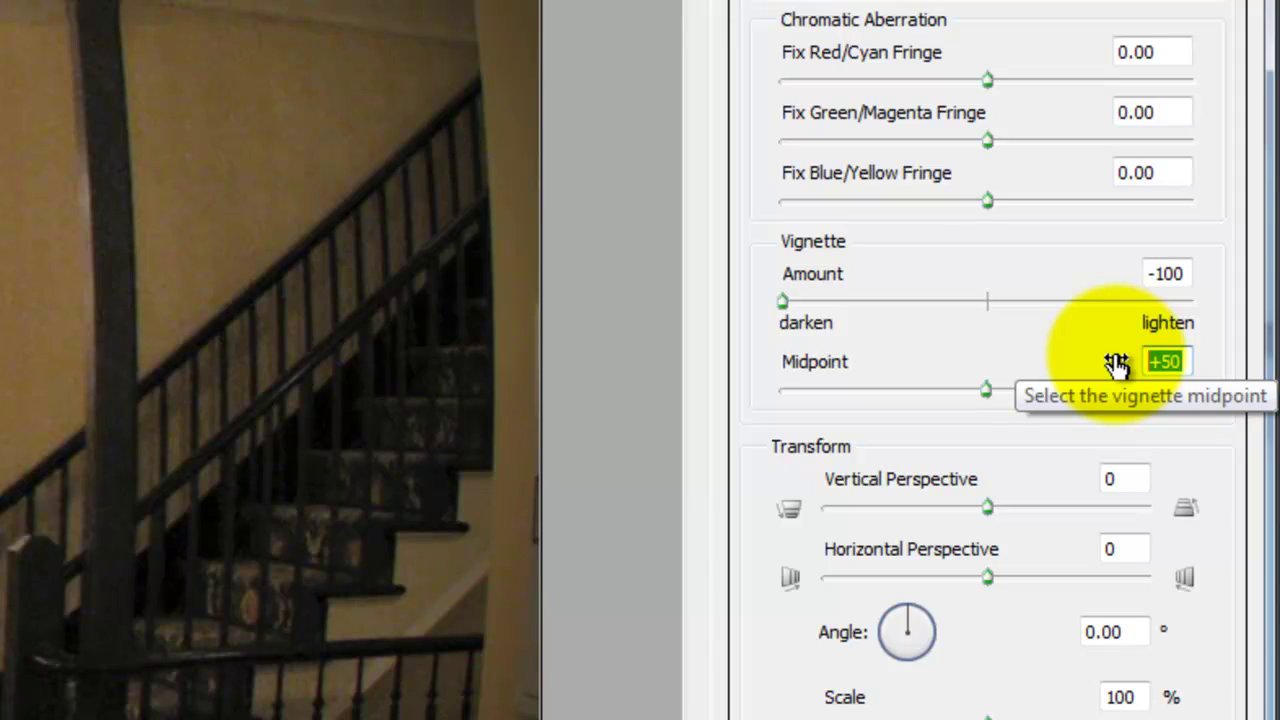
pyautogui.write('39')
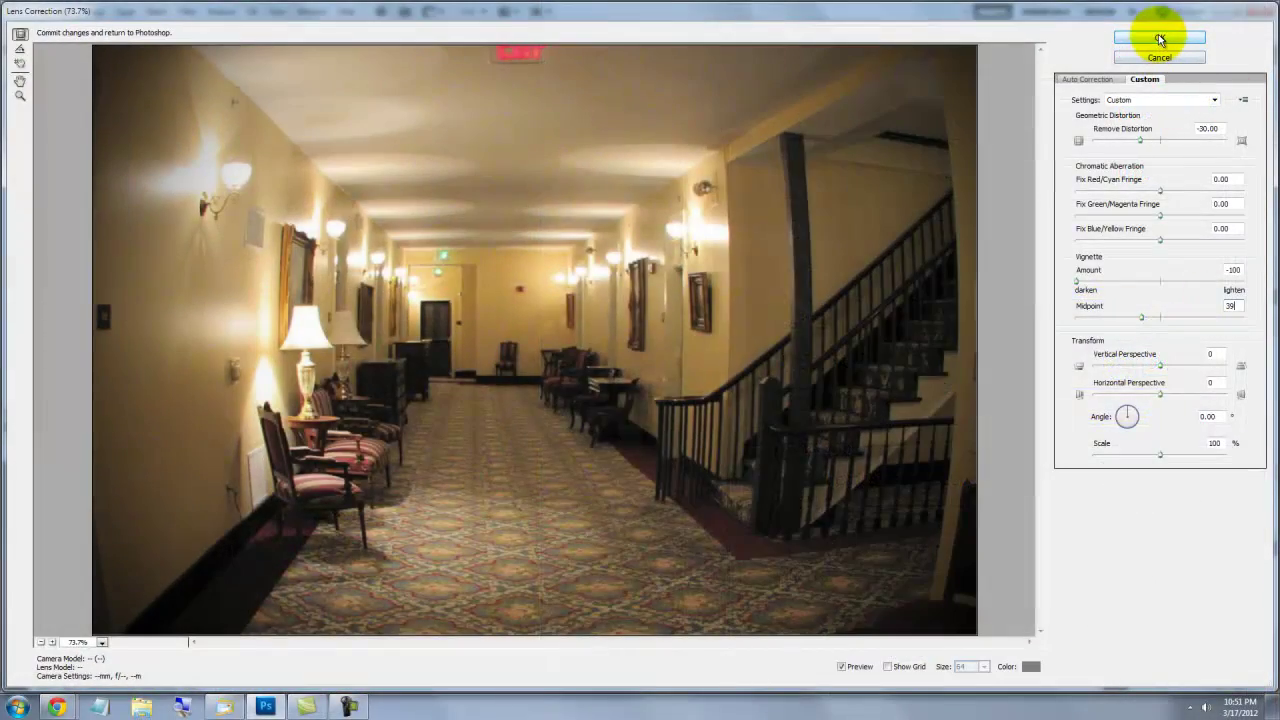
pyautogui.click(1160, 40)
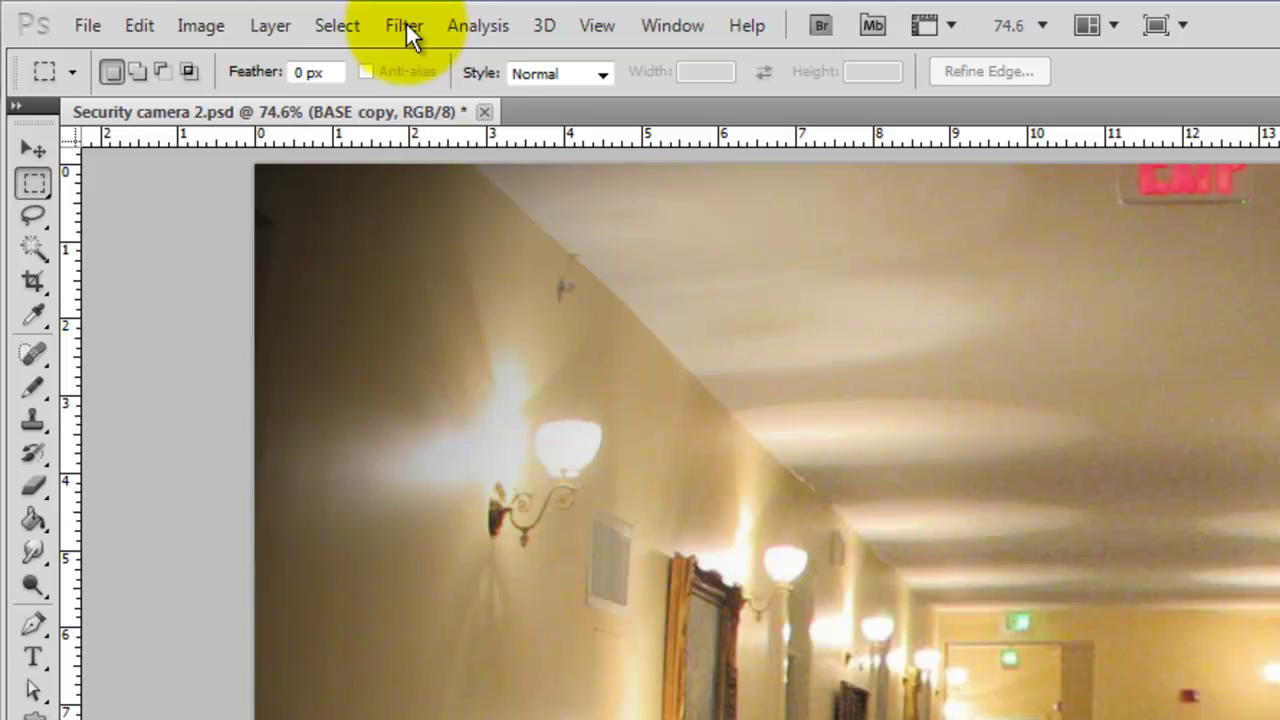
# Apply the Clumped Grain texture filter with intensity 50 and contrast 50
pyautogui.click(405, 25)
pyautogui.moveTo(405, 563)
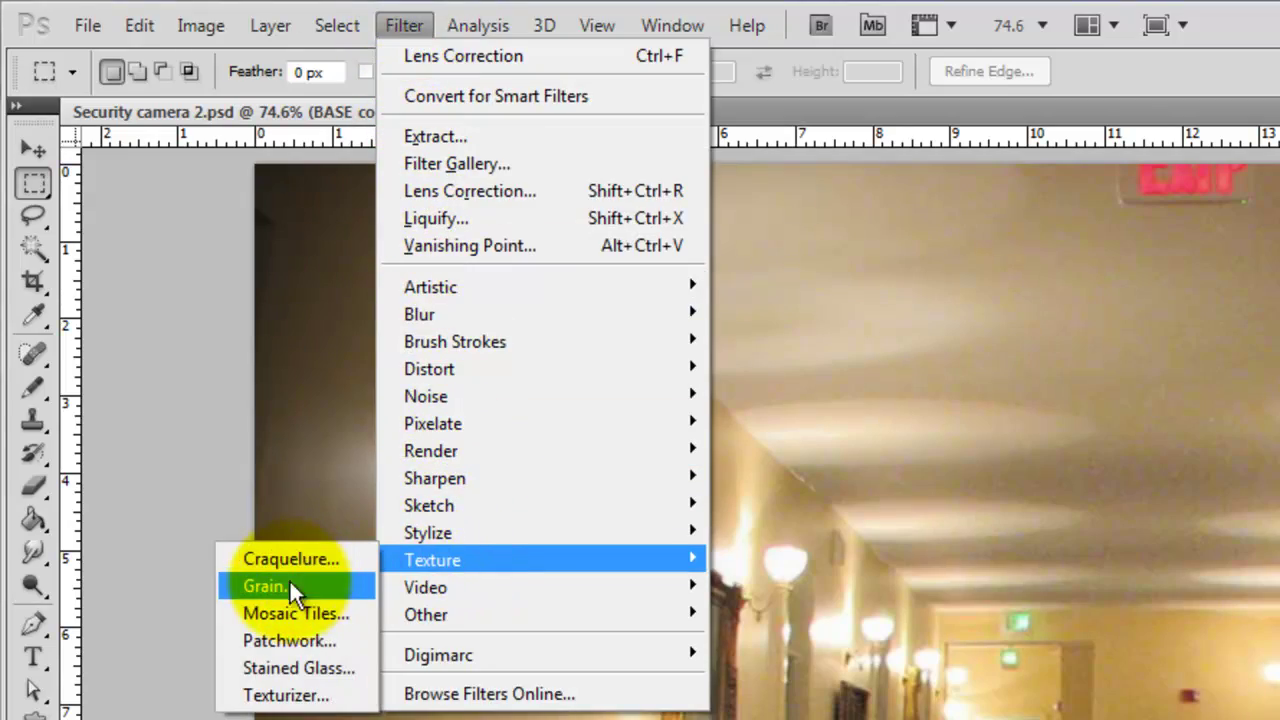
pyautogui.click(261, 587)
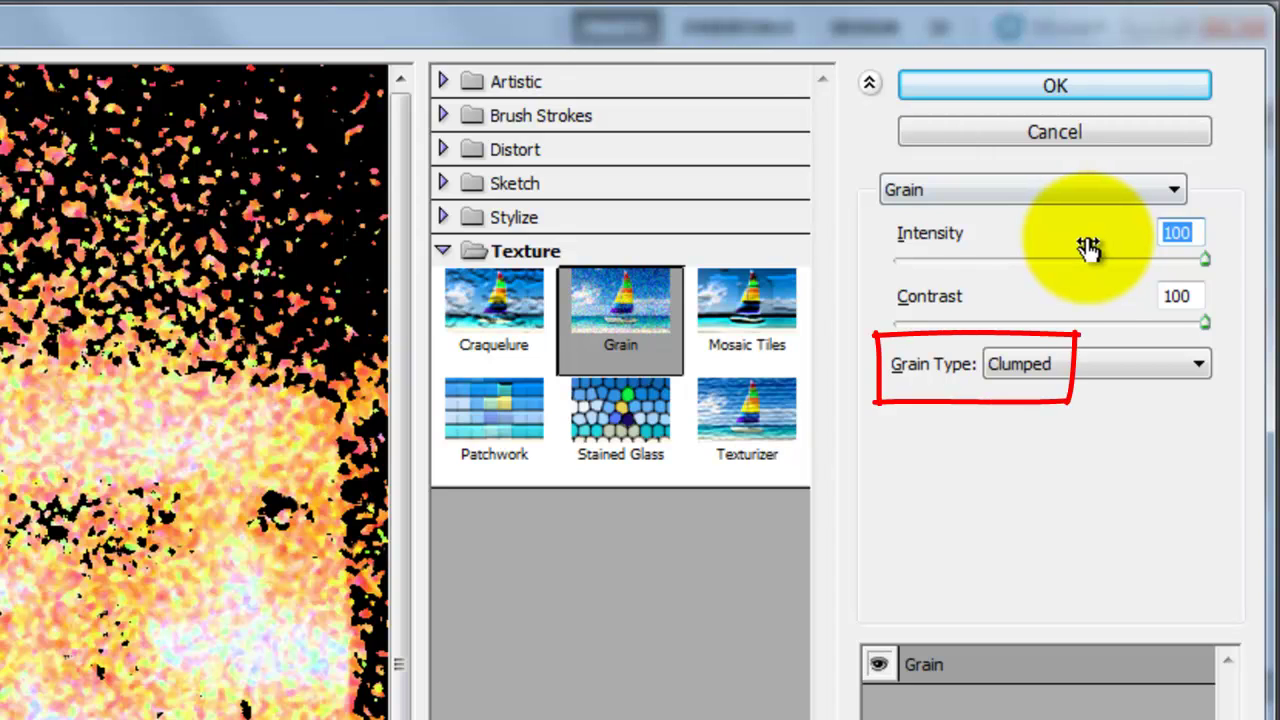
pyautogui.write('50')
pyautogui.press('Tab')
pyautogui.write('50')
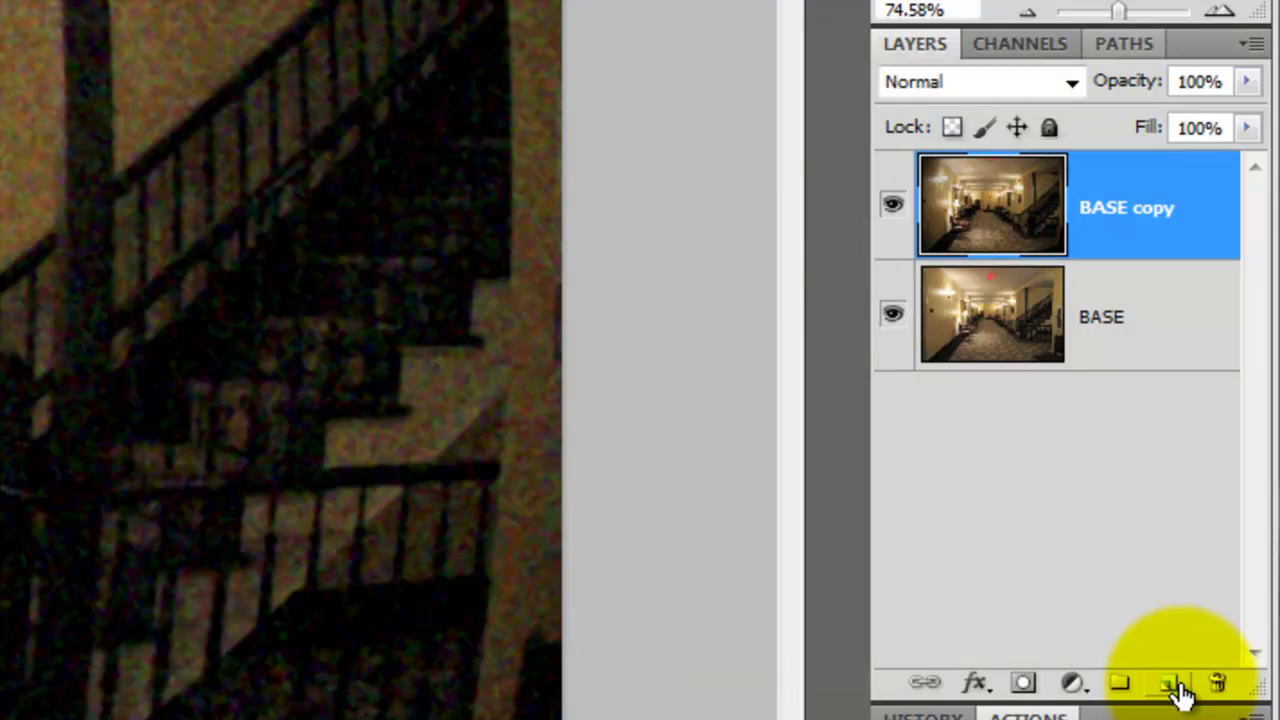
# Add Layer 1 and fill it with 50% brightness grey (#808080)
pyautogui.click(1172, 685)
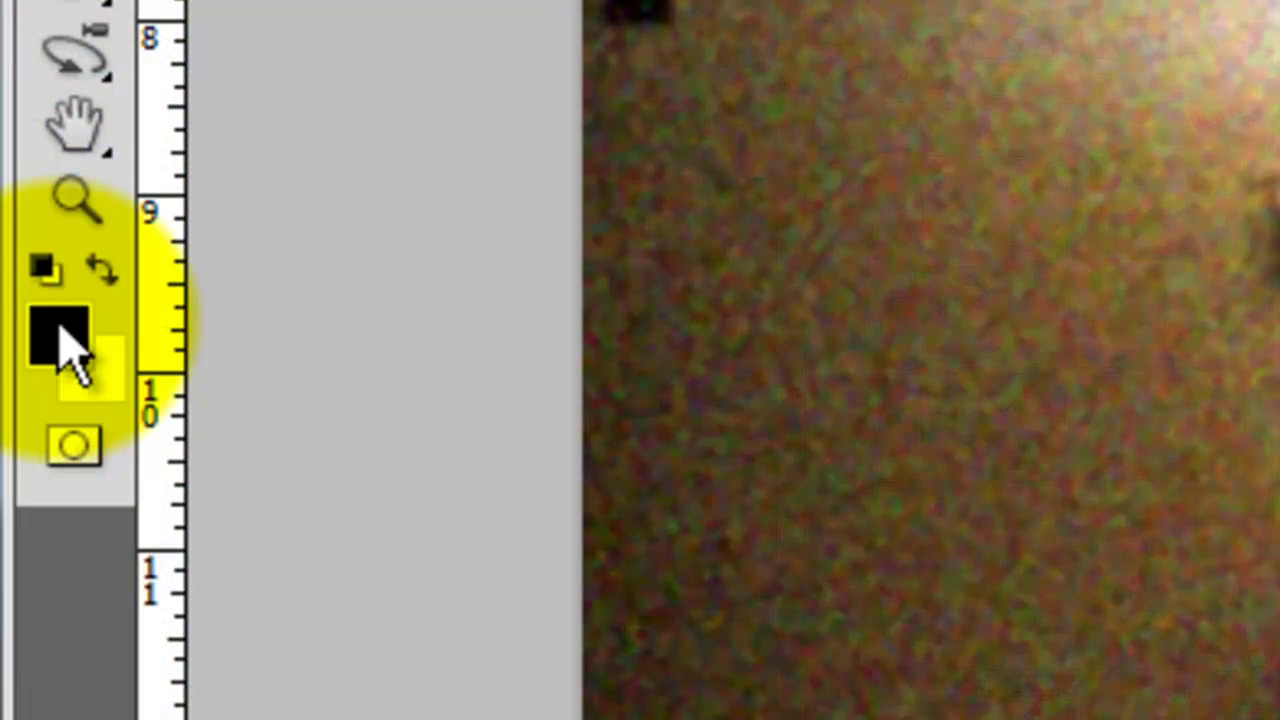
pyautogui.click(60, 330)
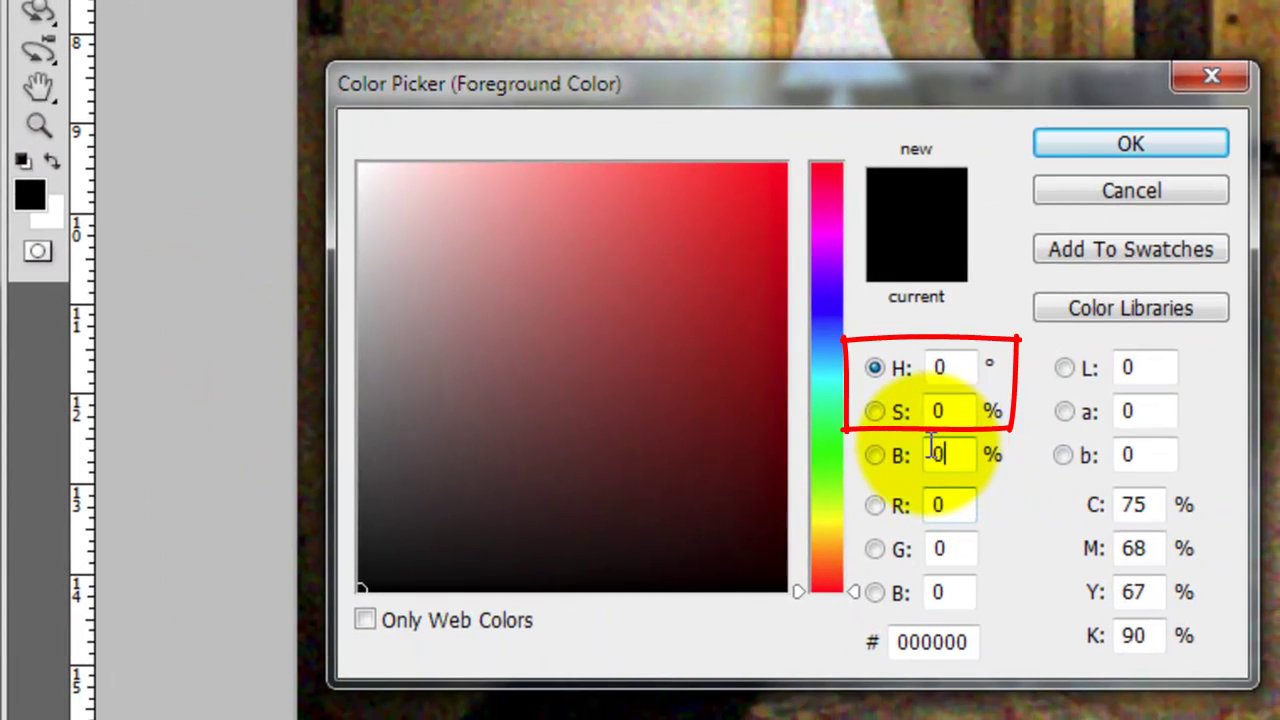
pyautogui.doubleClick(932, 455)
pyautogui.write('50')
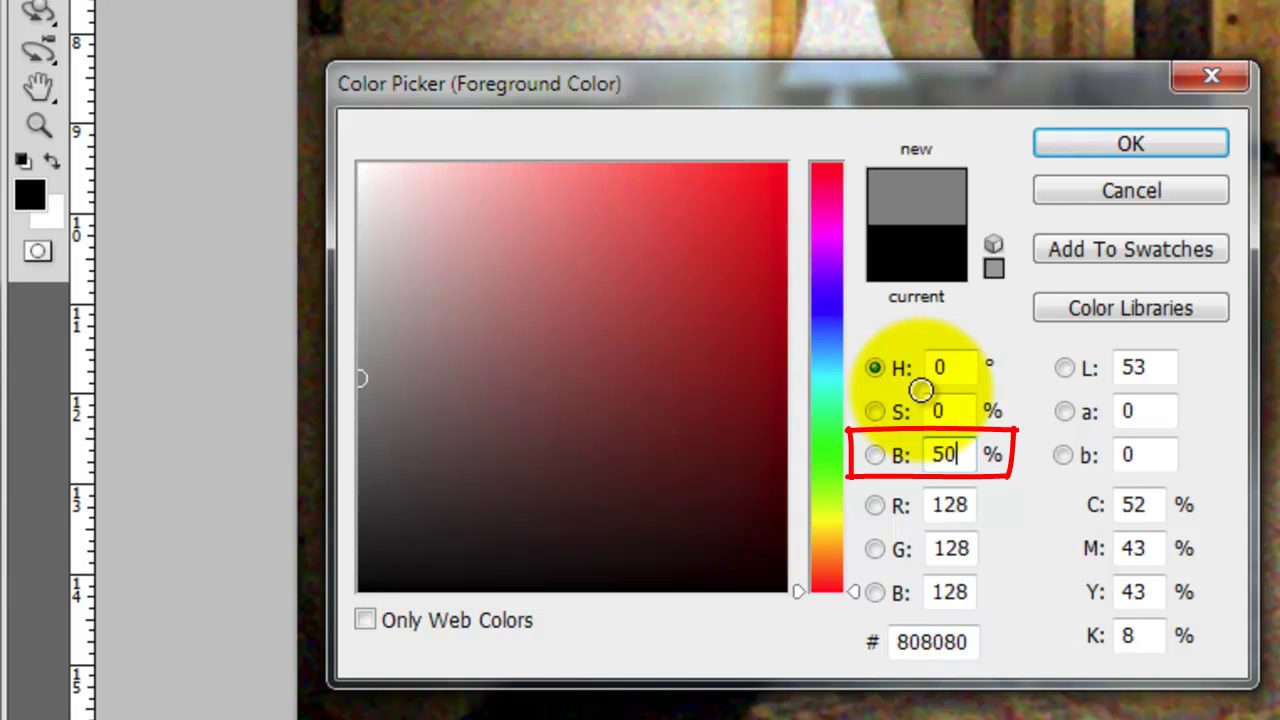
pyautogui.click(1126, 146)
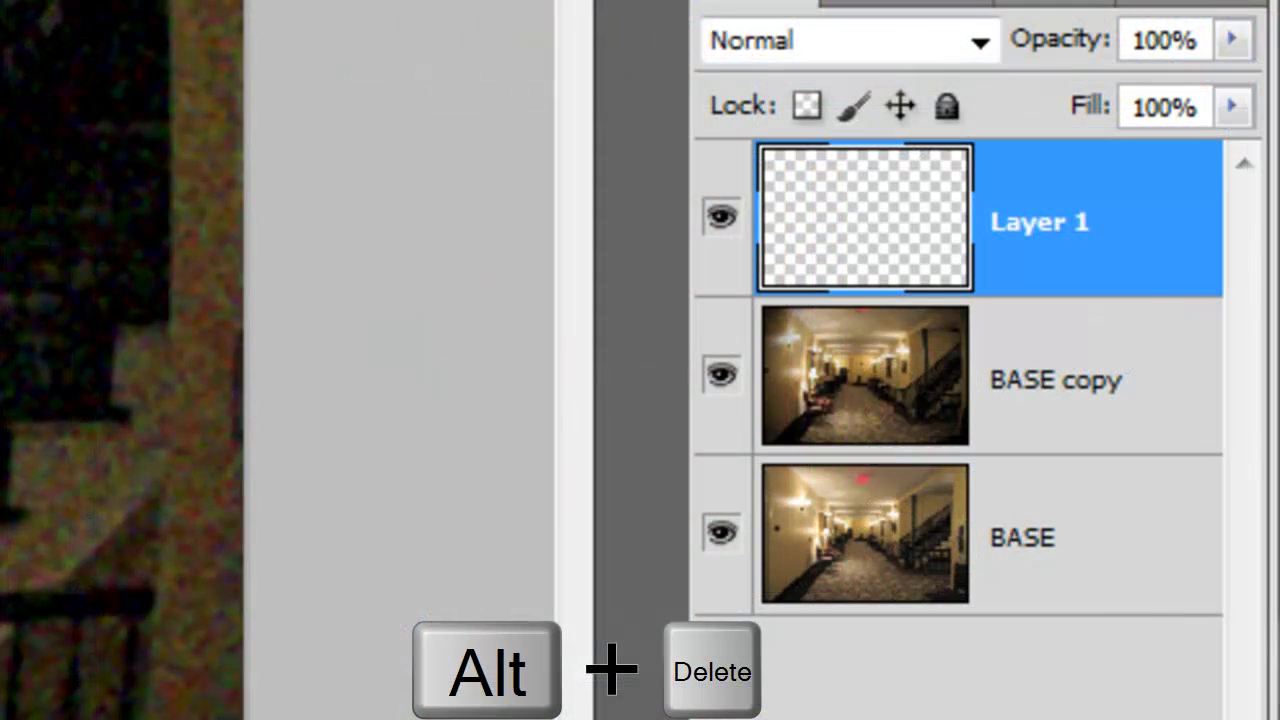
pyautogui.hotkey('alt', 'Delete')
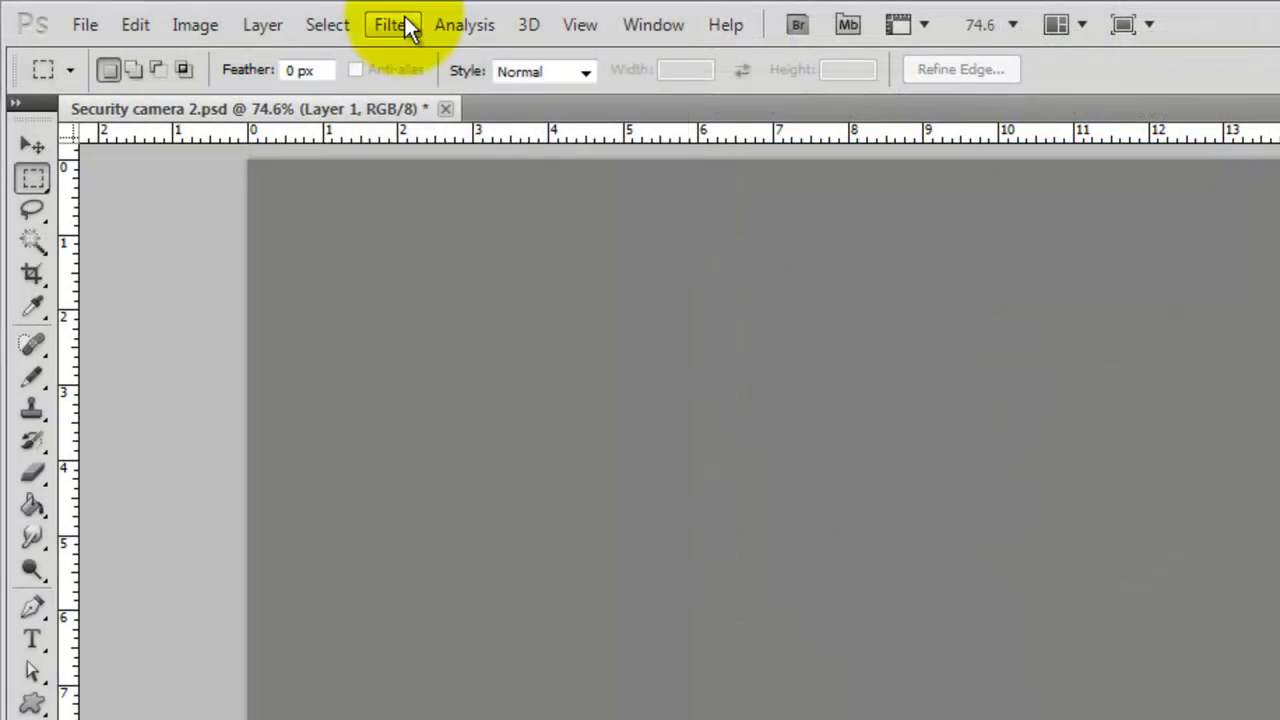
# Apply a Halftone Pattern filter to Layer 1: size 1, contrast 40, line pattern
pyautogui.click(395, 25)
pyautogui.moveTo(418, 487)
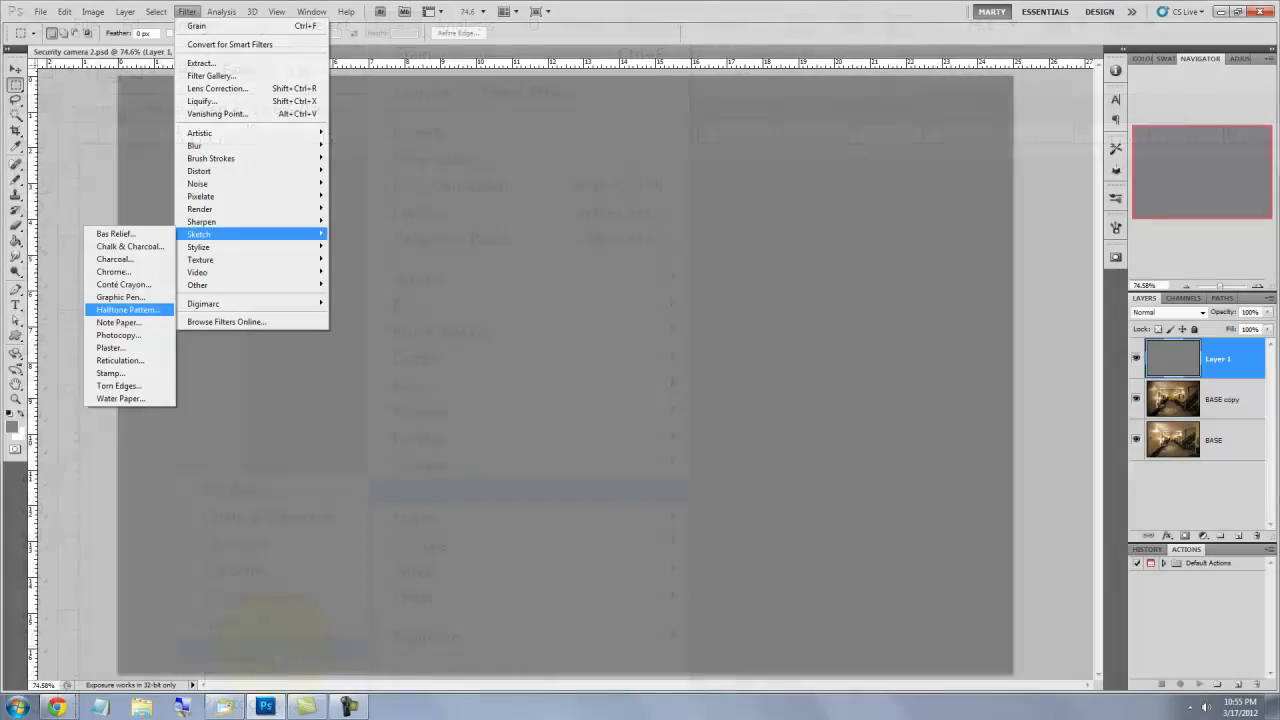
pyautogui.click(130, 309)
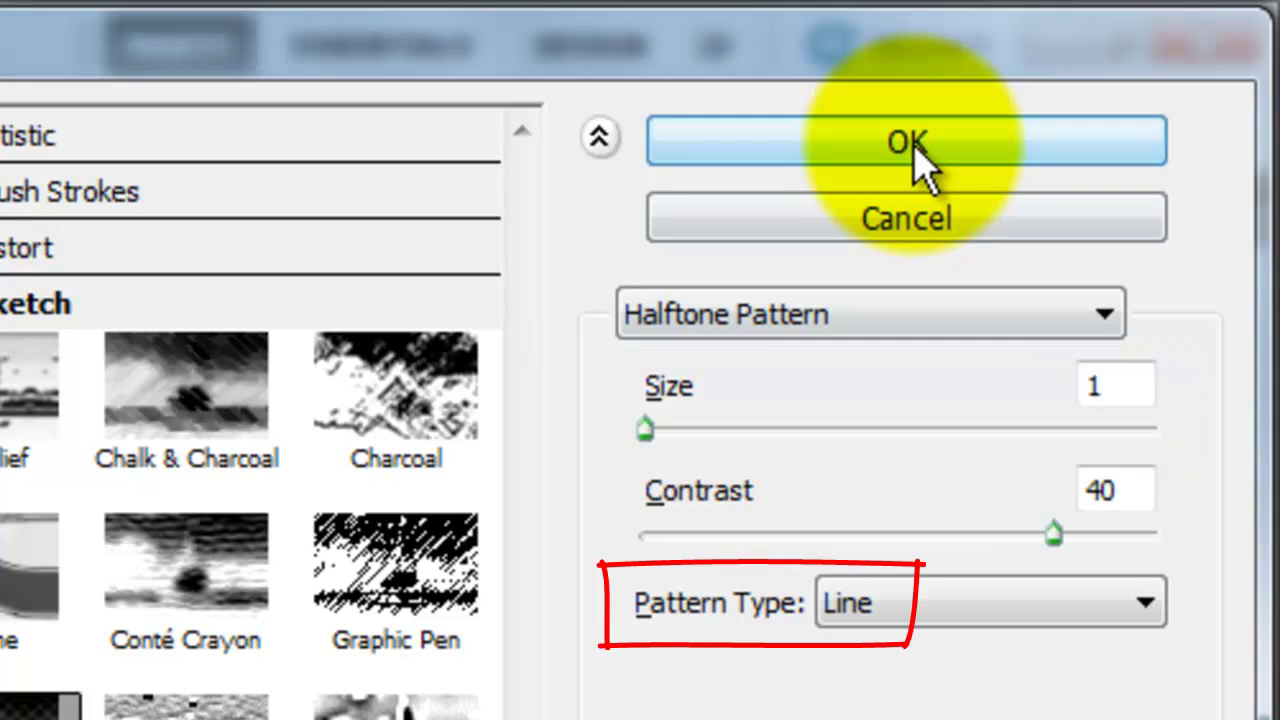
pyautogui.click(913, 150)
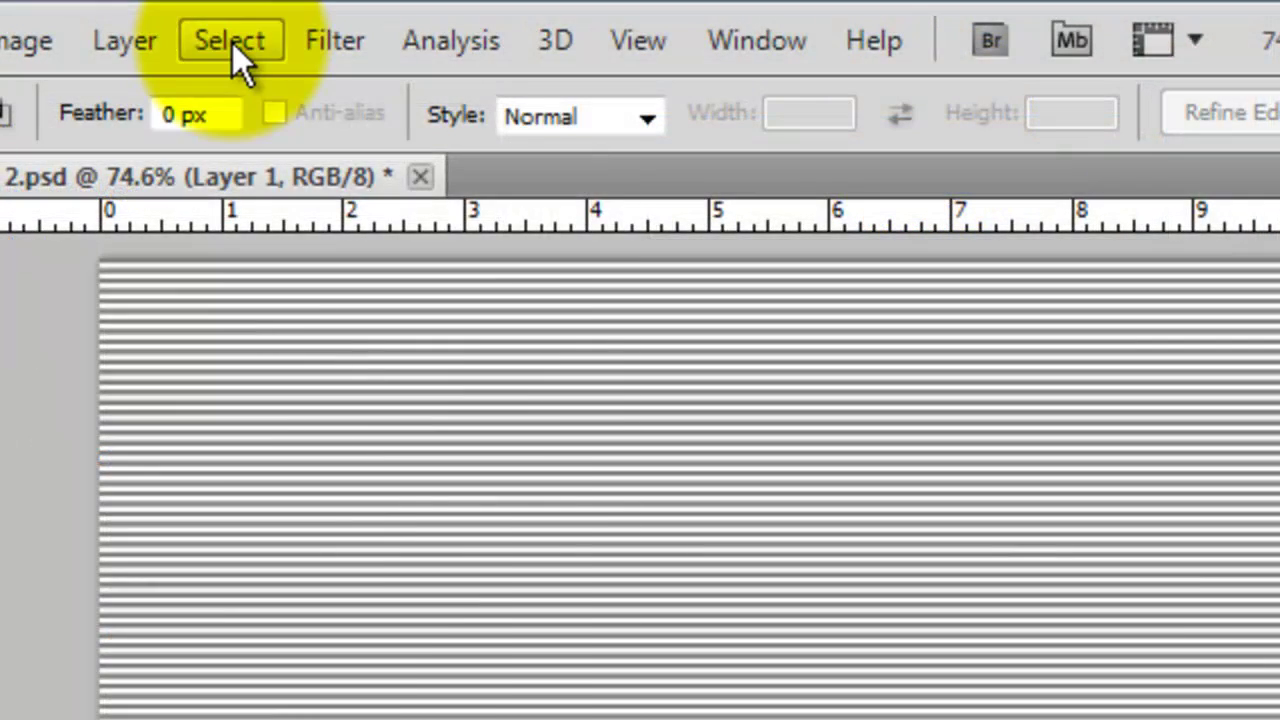
# Select the light lines with Color Range set to Highlights
pyautogui.click(235, 41)
pyautogui.click(250, 432)
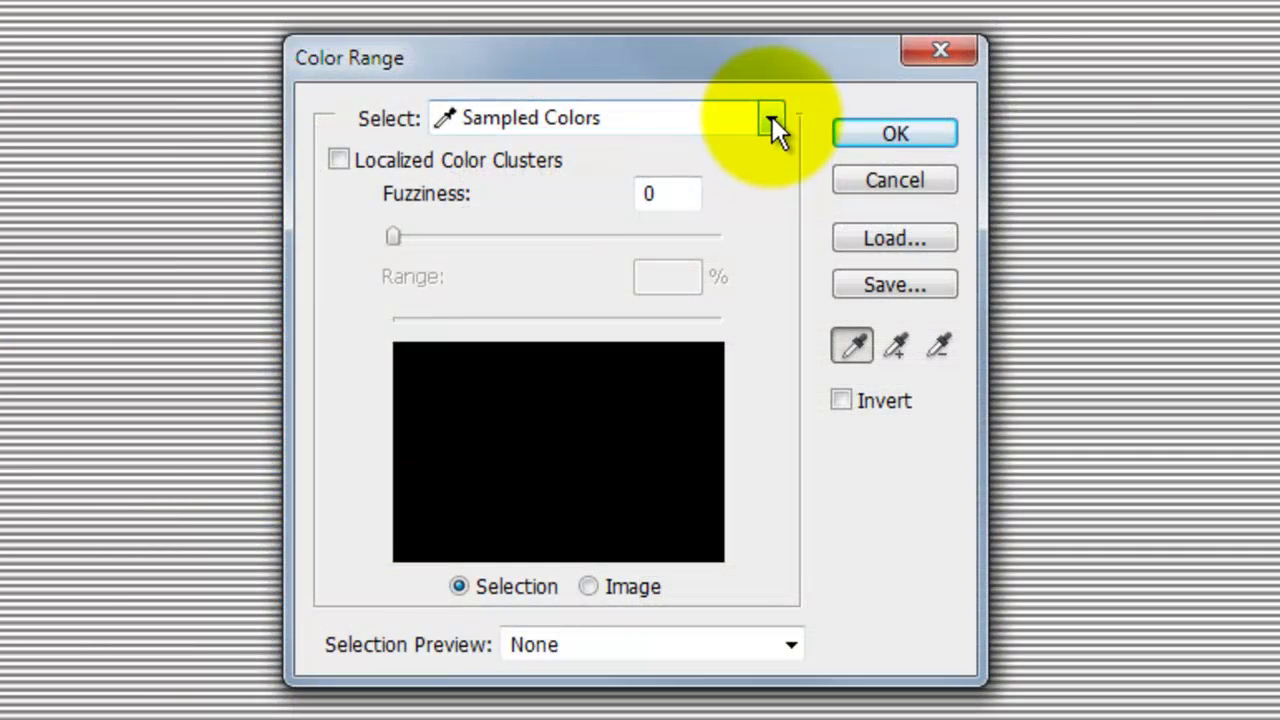
pyautogui.click(771, 116)
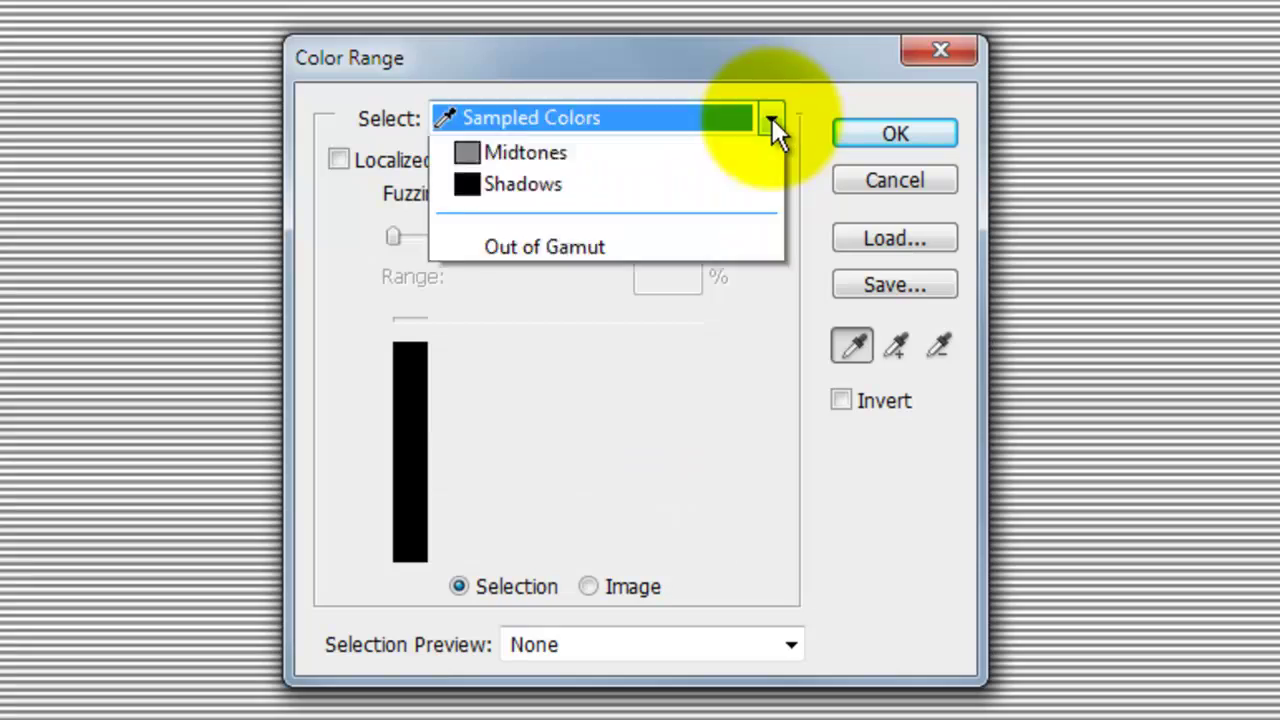
pyautogui.click(578, 439)
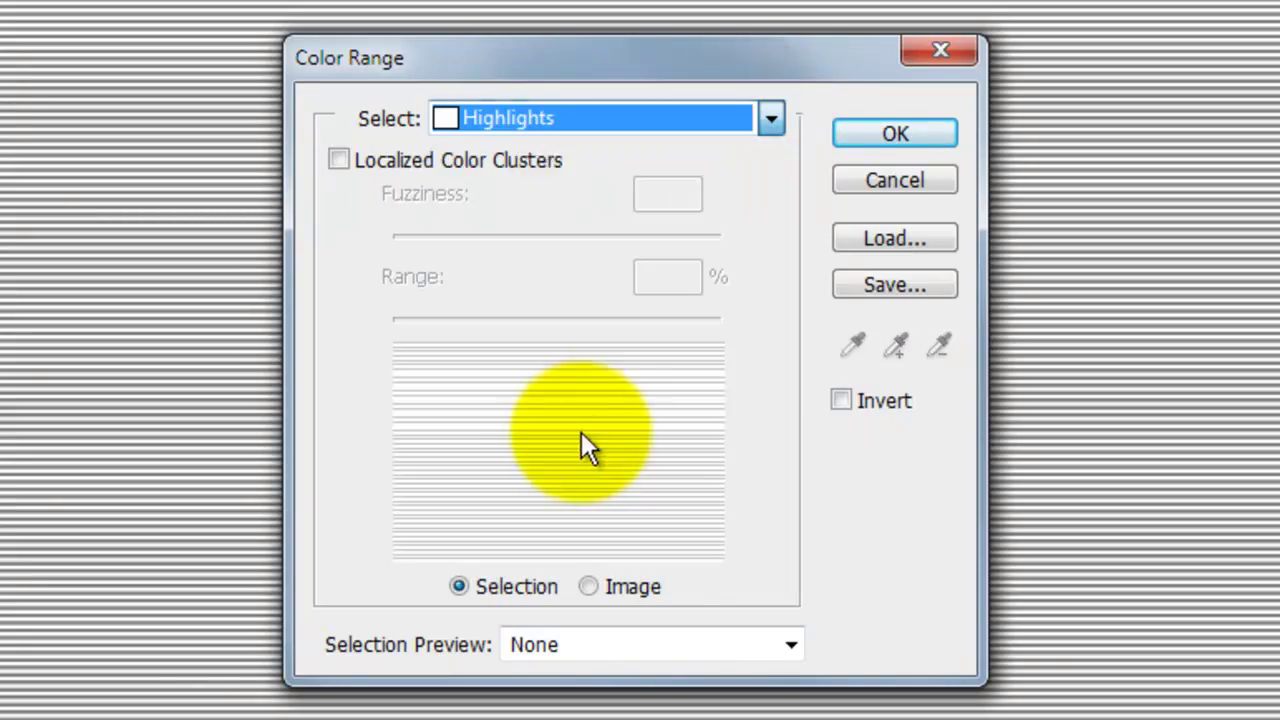
pyautogui.click(896, 140)
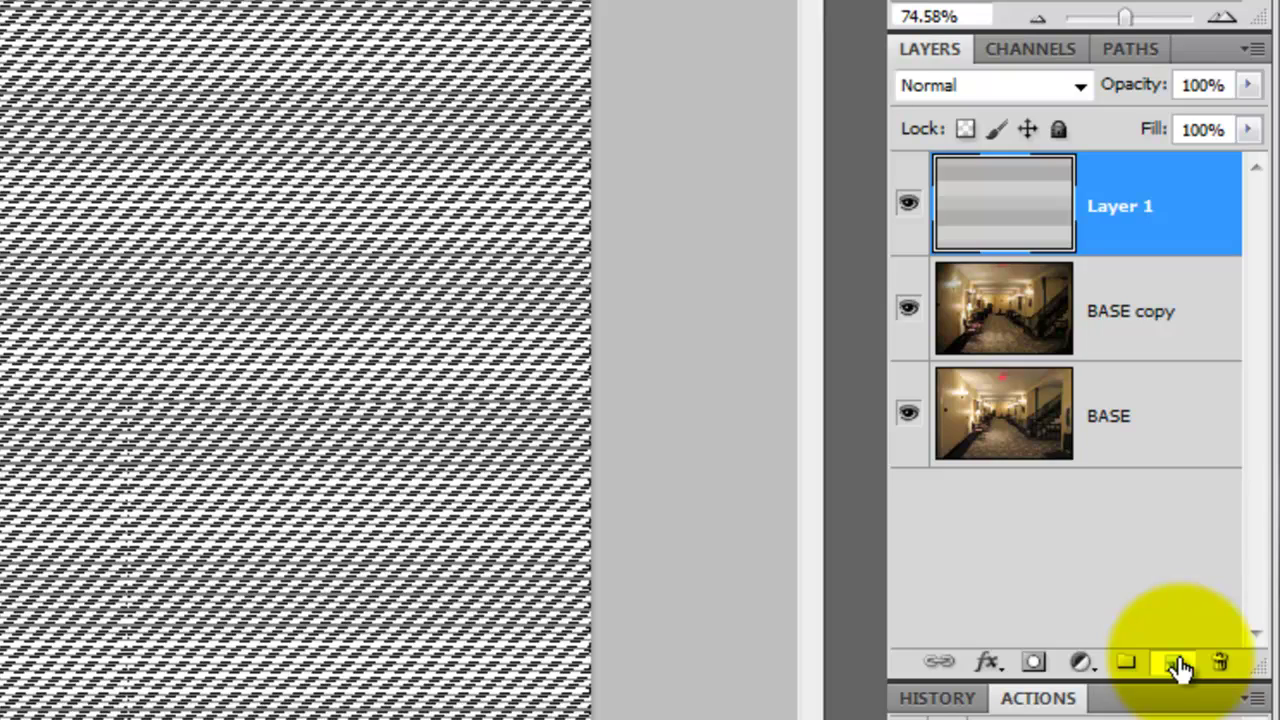
# Fill the selected lines on a new Layer 2, deselect, and delete Layer 1
pyautogui.click(1175, 663)
pyautogui.hotkey('ctrl', 'Delete')
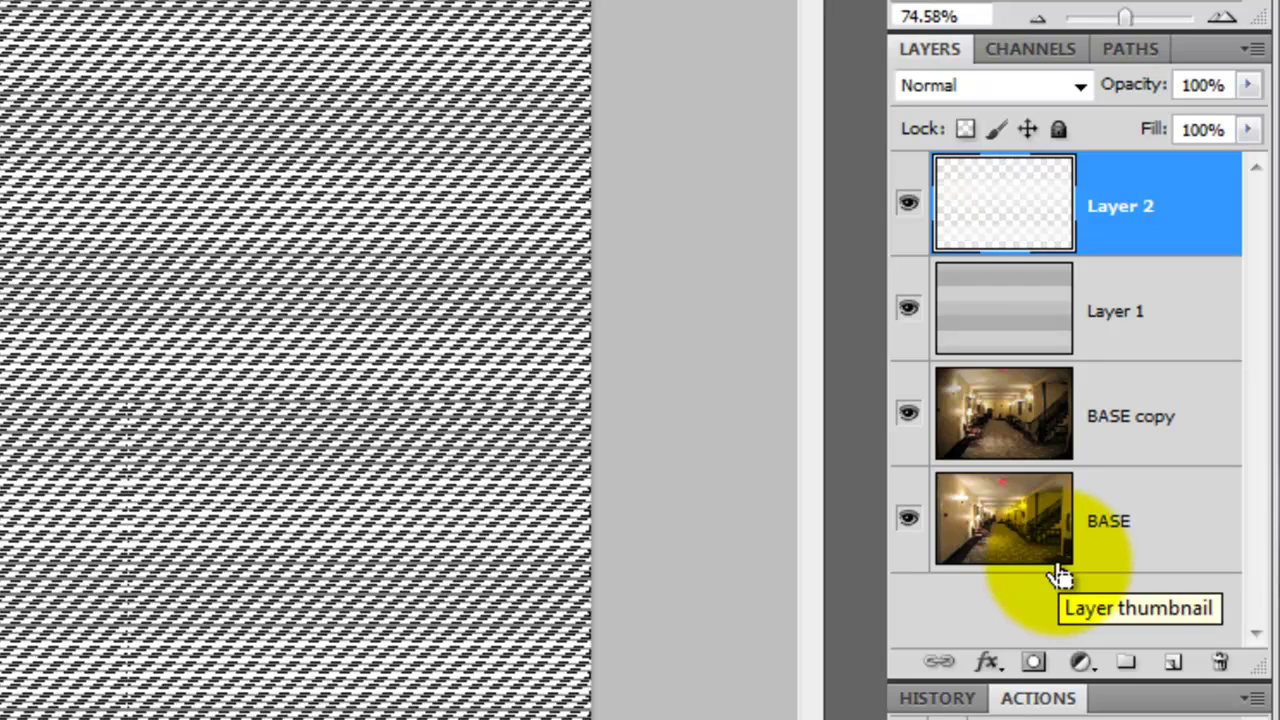
pyautogui.hotkey('ctrl', 'd')
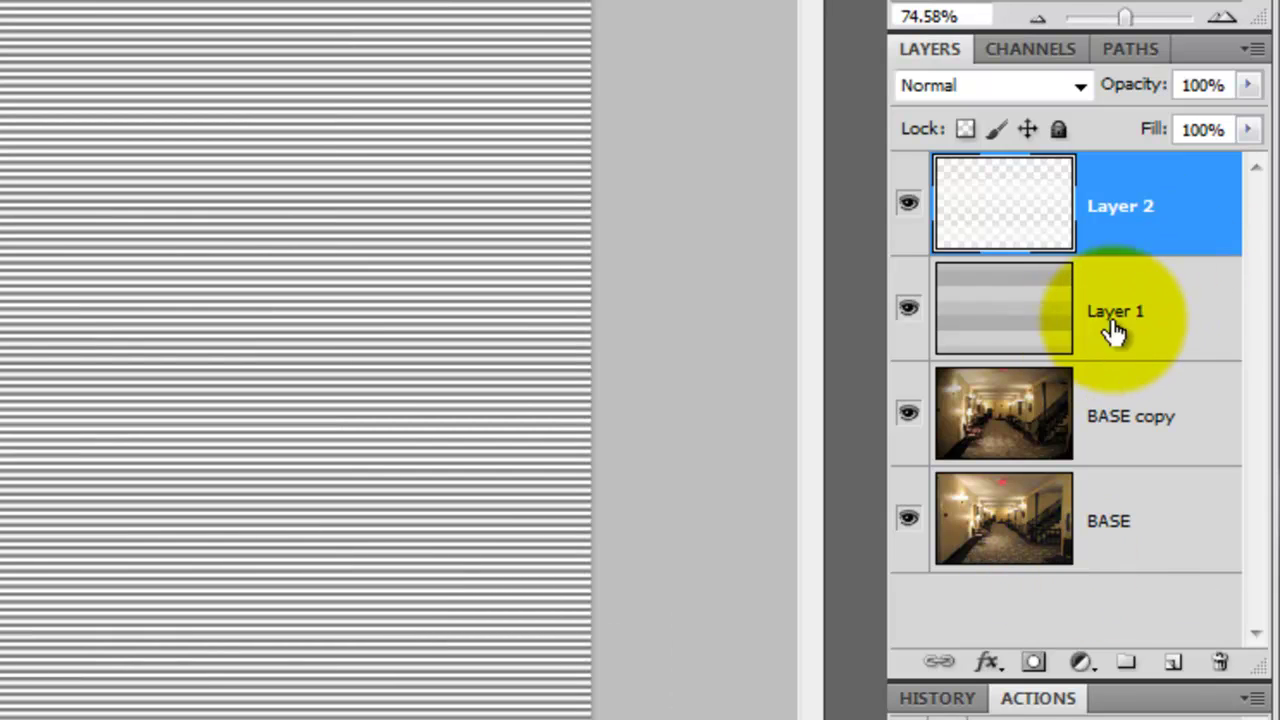
pyautogui.moveTo(1110, 322); pyautogui.dragTo(1228, 663)
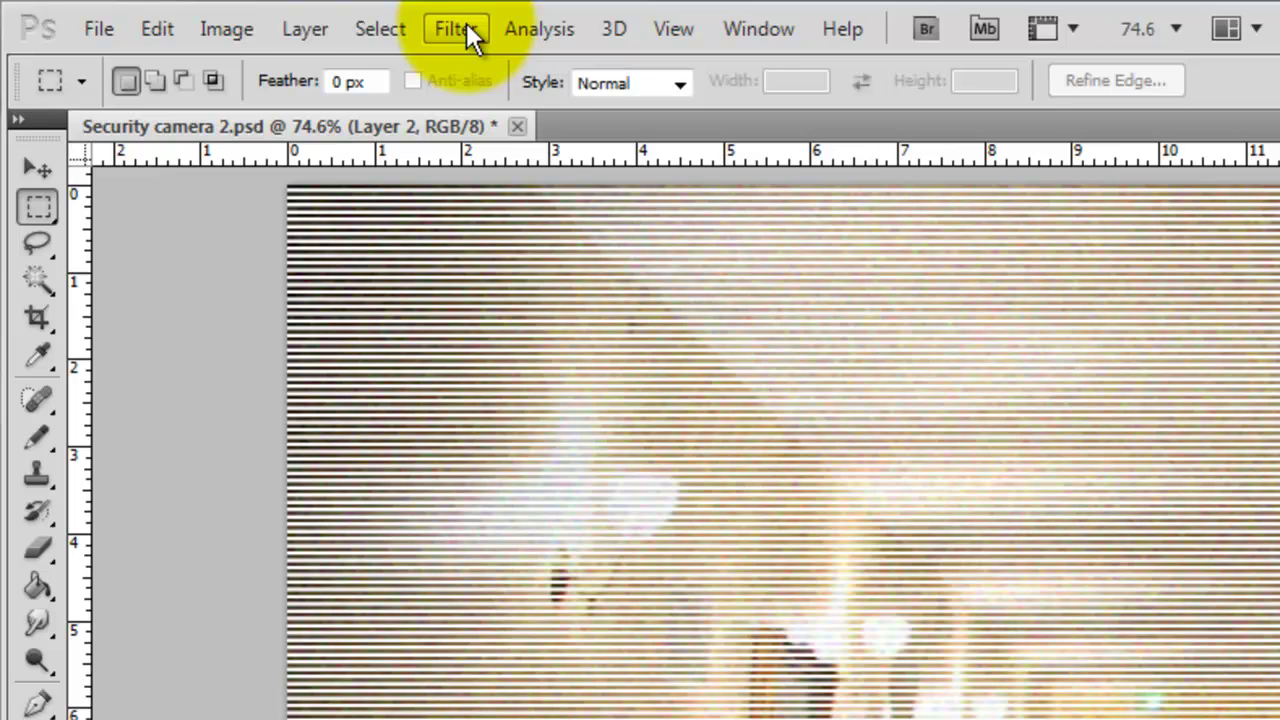
# Soften Layer 2 with a 1.0-pixel Gaussian Blur and set its blend mode to Soft Light
pyautogui.click(466, 23)
pyautogui.moveTo(528, 358)
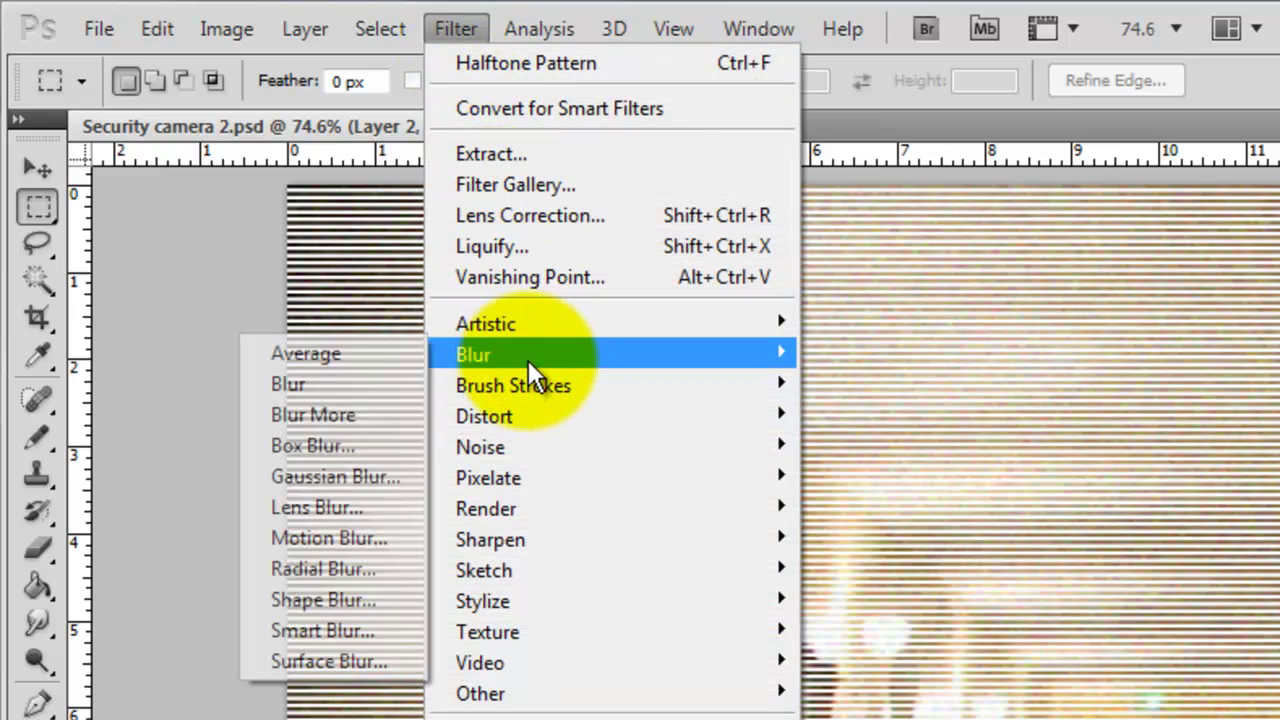
pyautogui.click(356, 474)
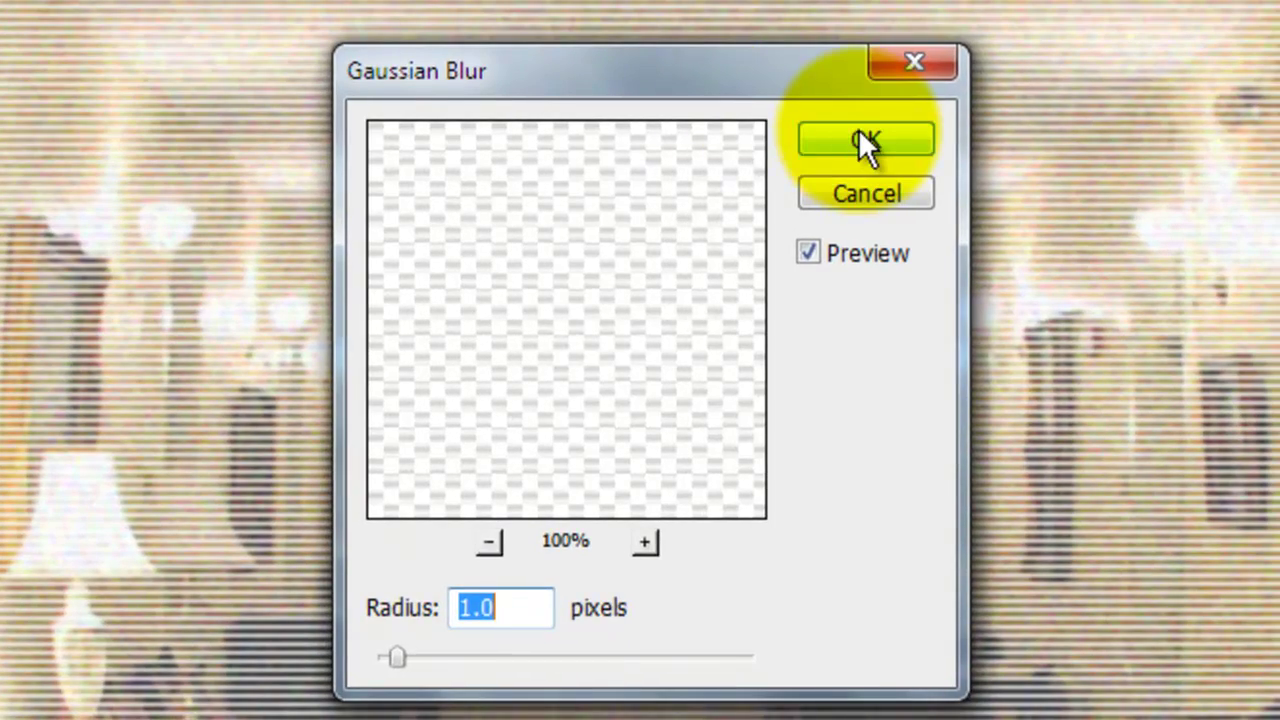
pyautogui.click(858, 130)
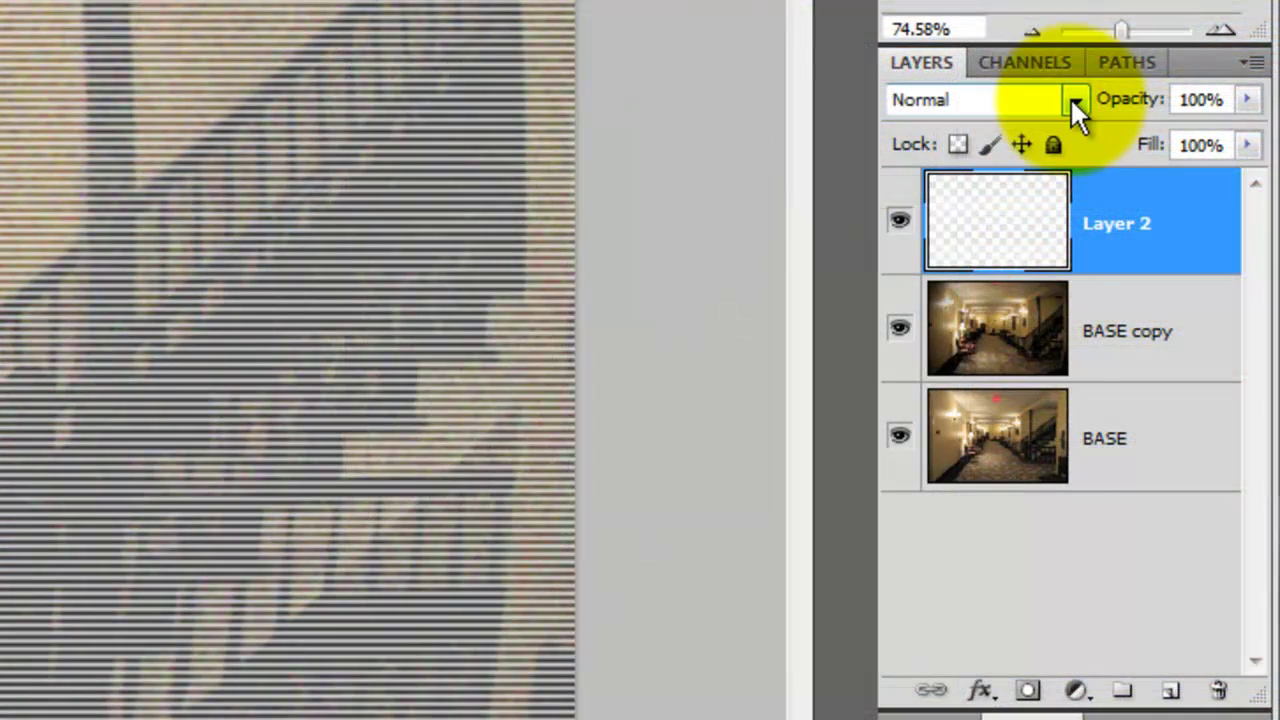
pyautogui.click(1074, 99)
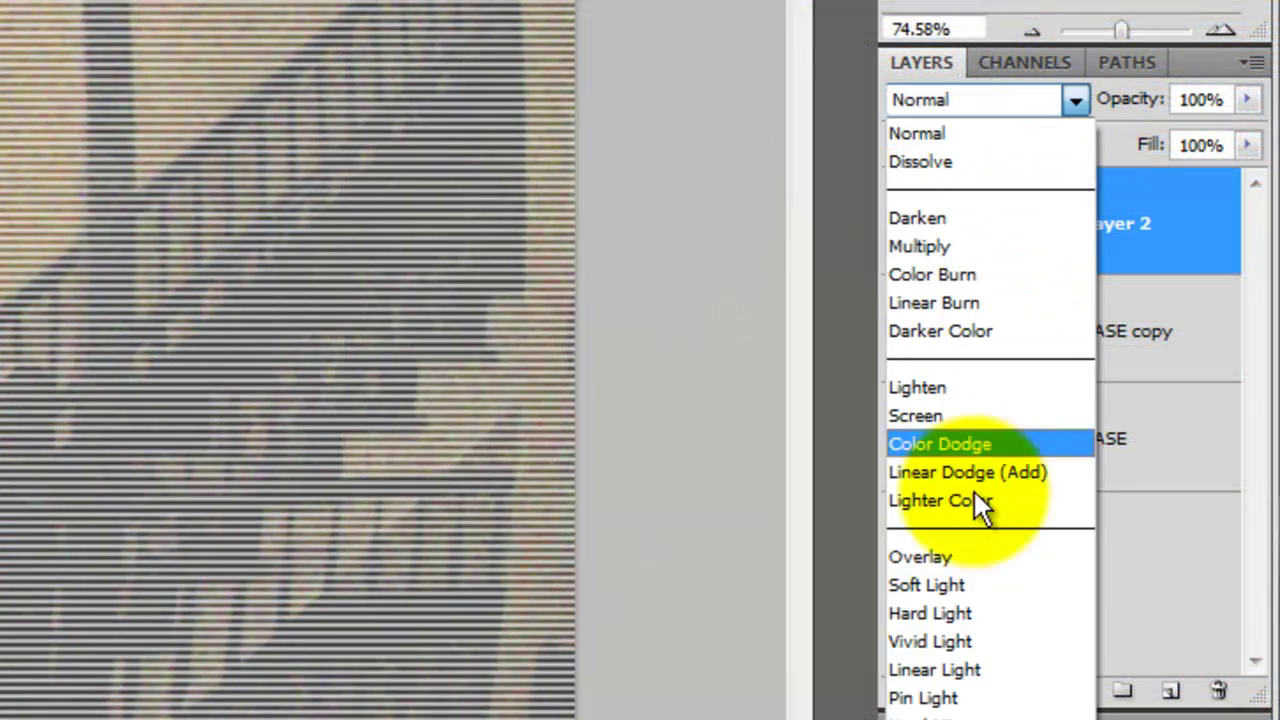
pyautogui.click(961, 582)
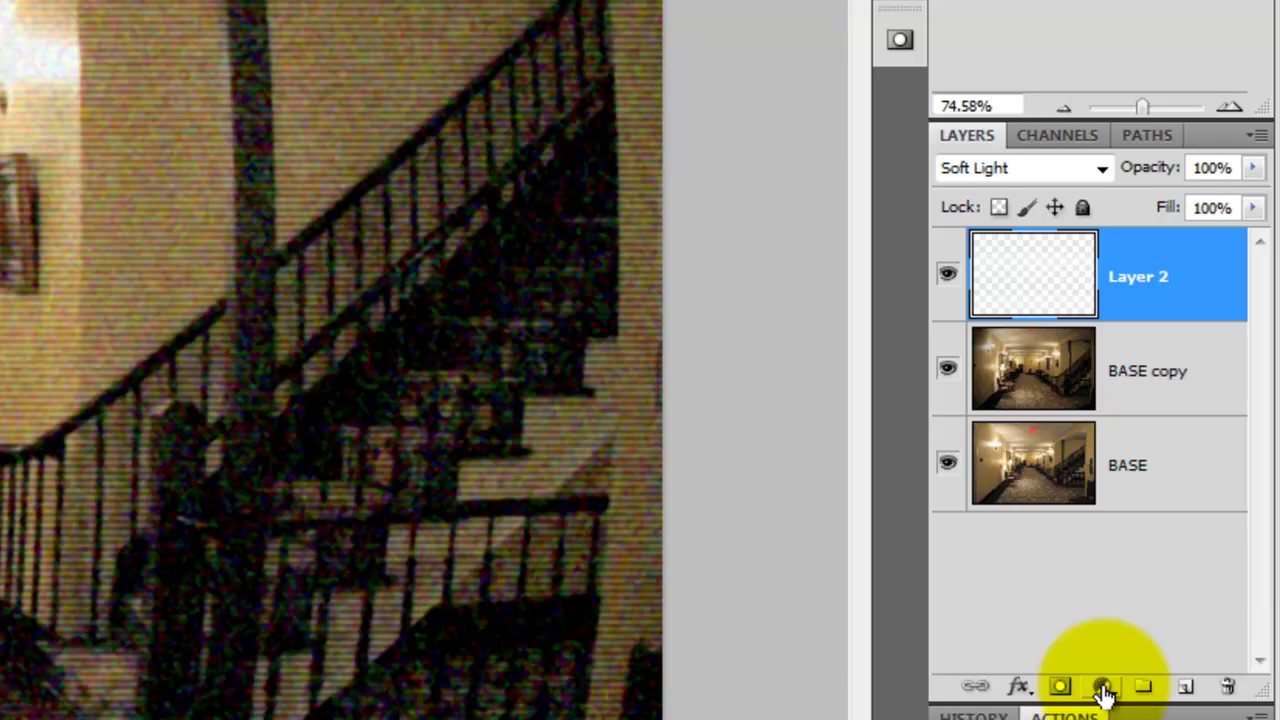
# Add a #eef3e7 Solid Color fill layer and set its blend mode to Color
pyautogui.click(1104, 686)
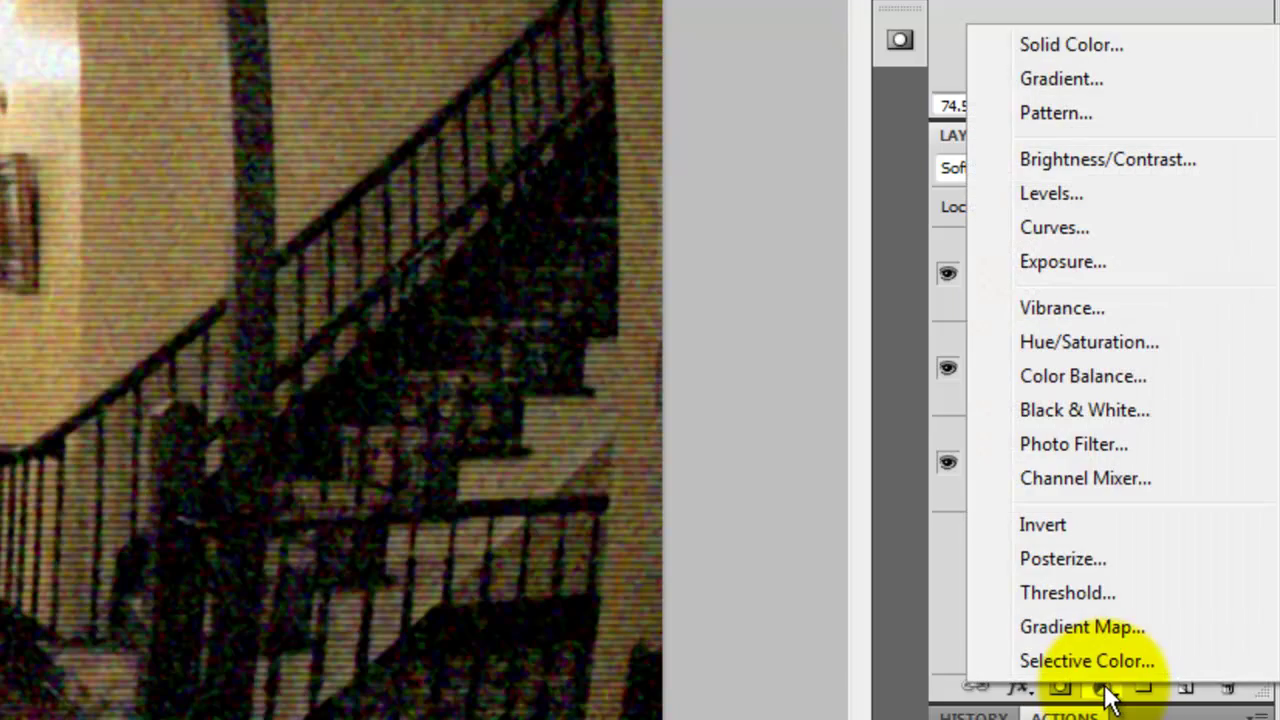
pyautogui.click(1053, 43)
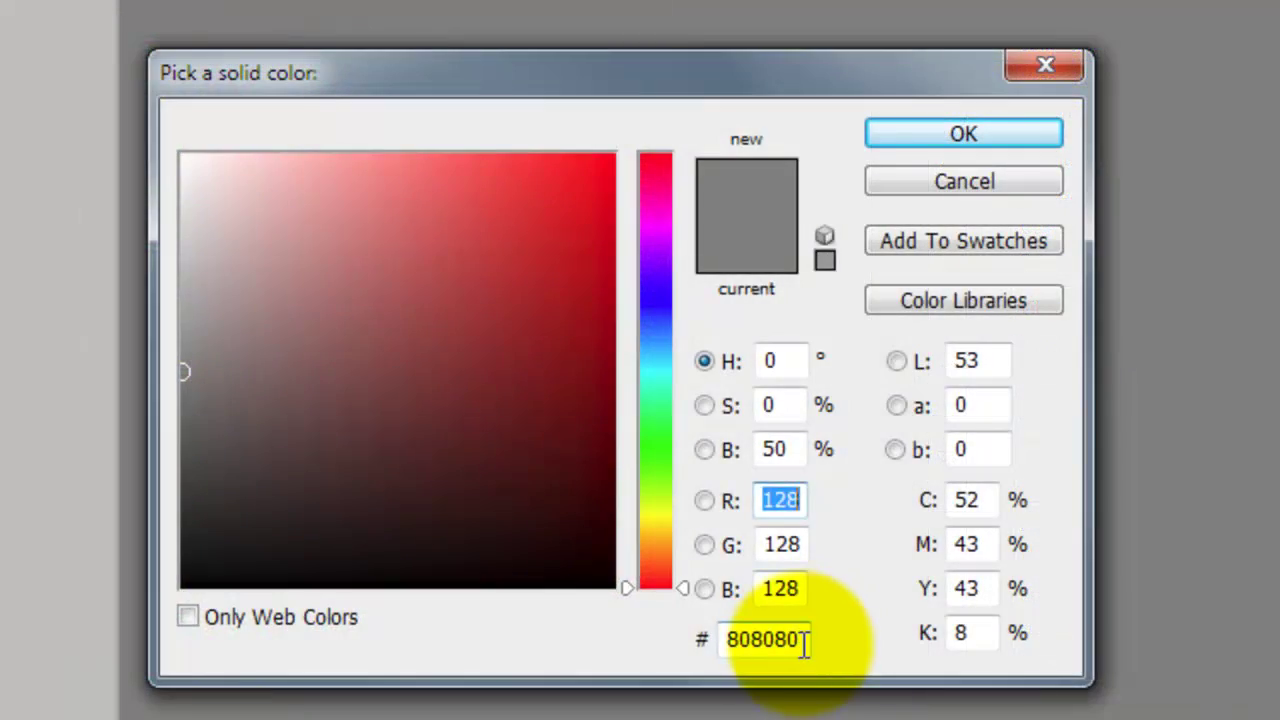
pyautogui.moveTo(805, 640); pyautogui.dragTo(685, 637)
pyautogui.write('eef')
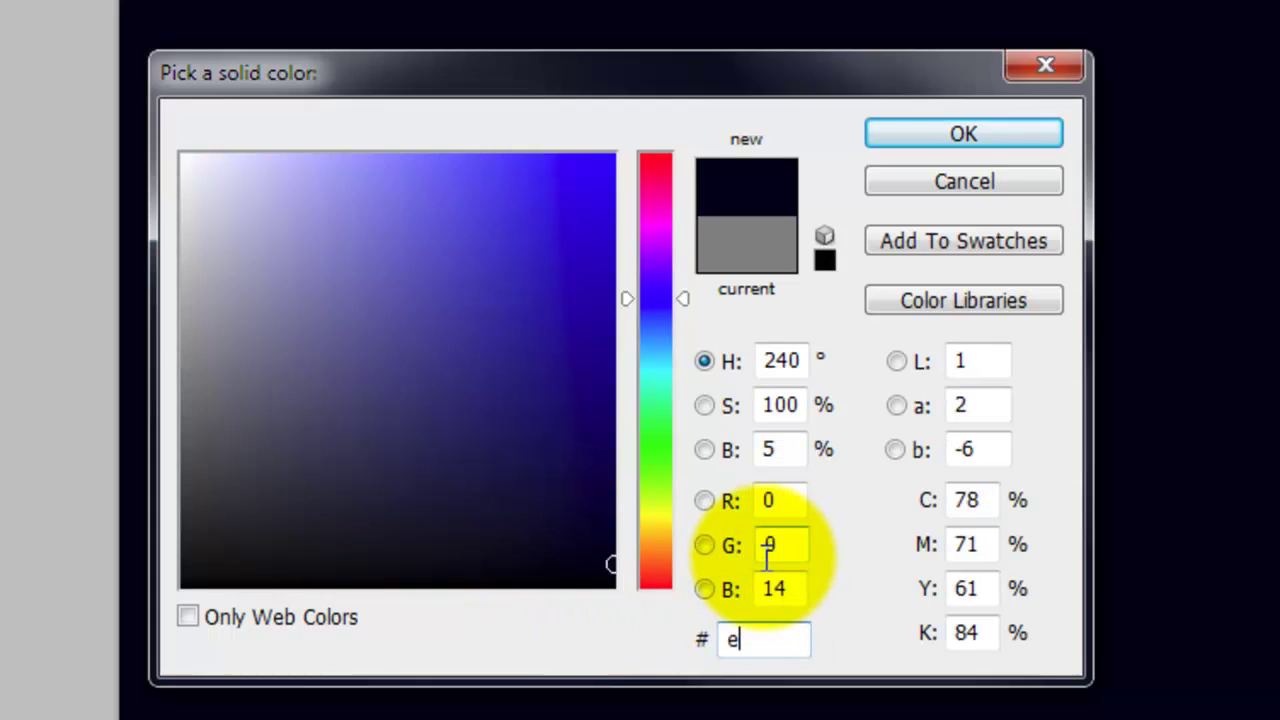
pyautogui.write('3e7')
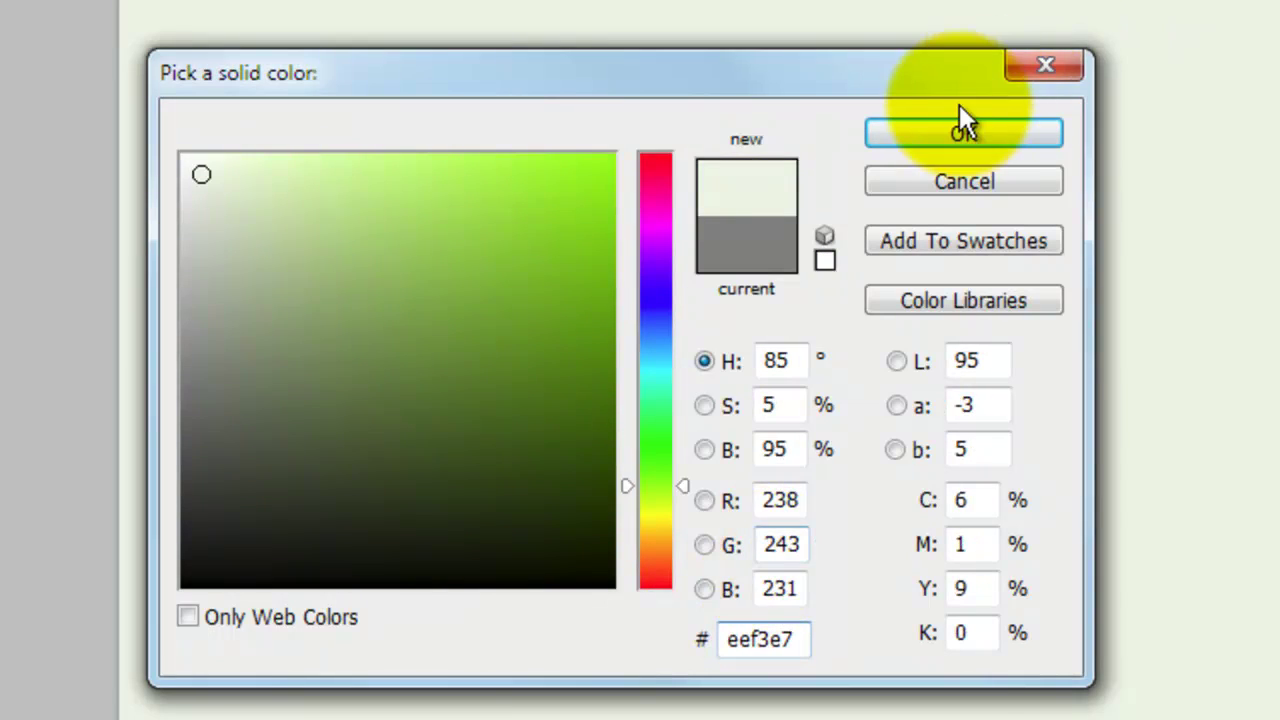
pyautogui.click(962, 130)
pyautogui.click(1140, 58)
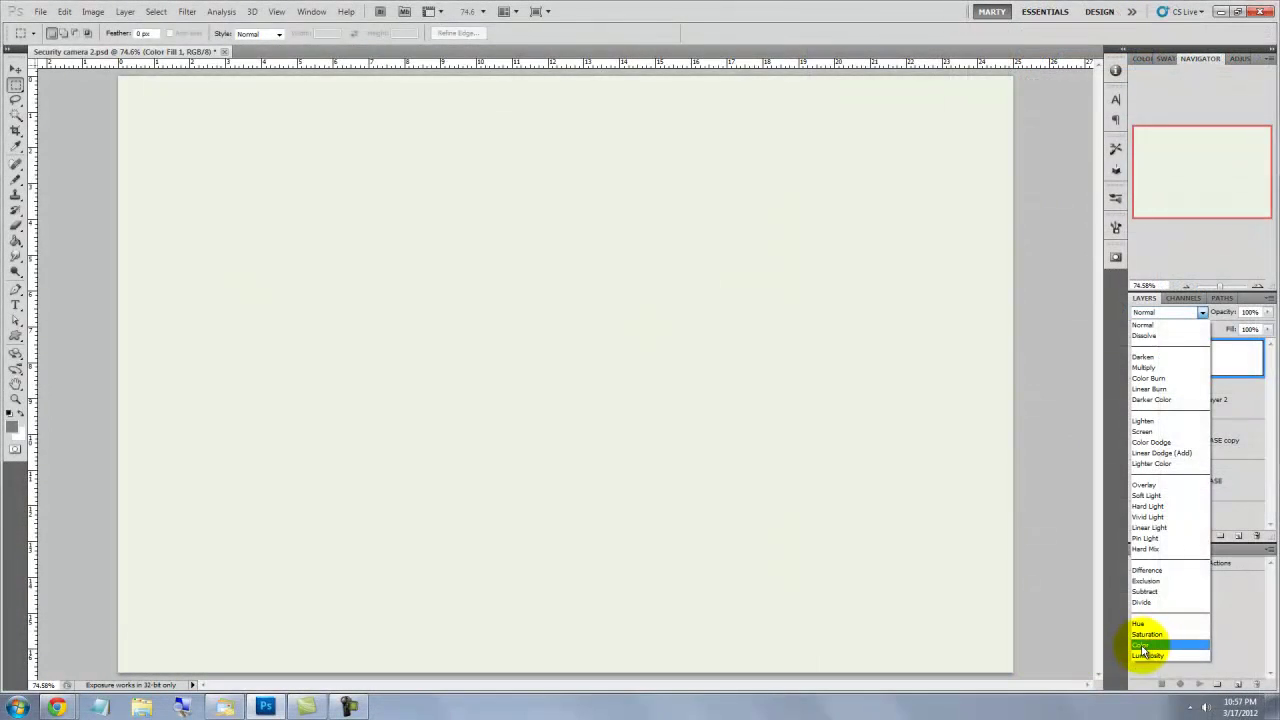
pyautogui.click(1038, 650)
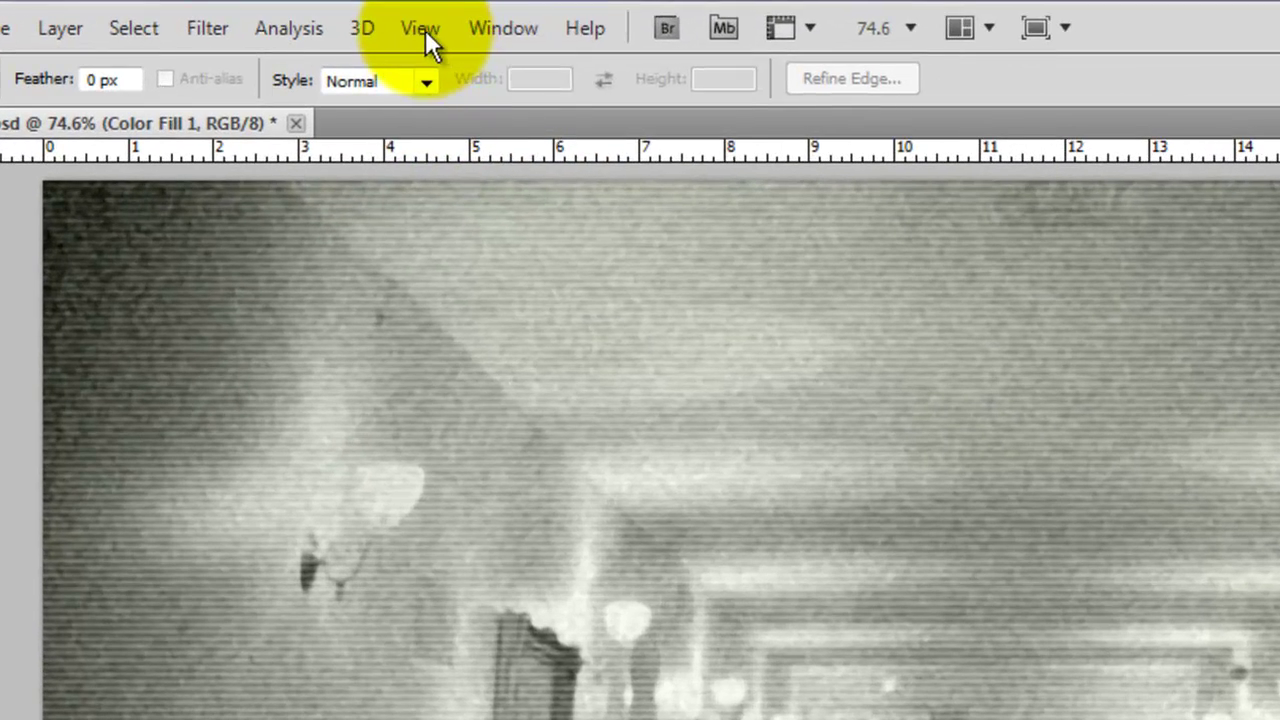
# Show rulers and drag a vertical guide to just inside the photo's right edge
pyautogui.click(276, 11)
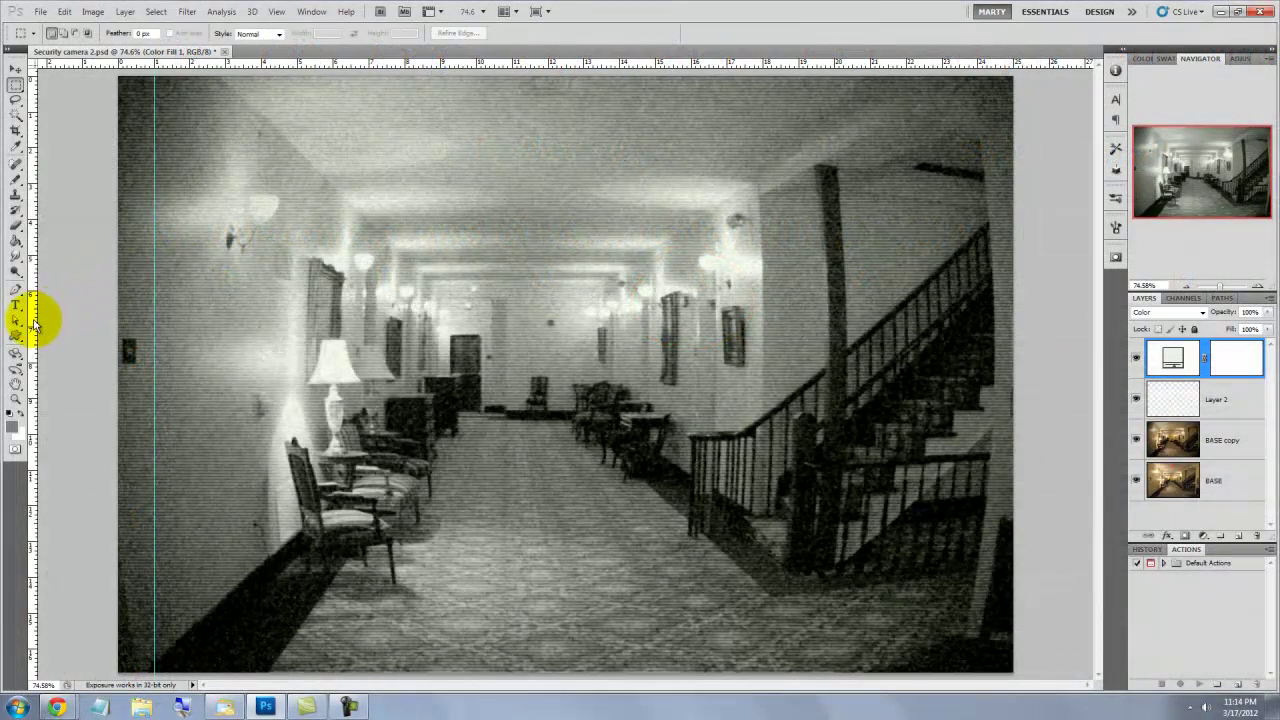
pyautogui.moveTo(35, 323); pyautogui.dragTo(976, 325)
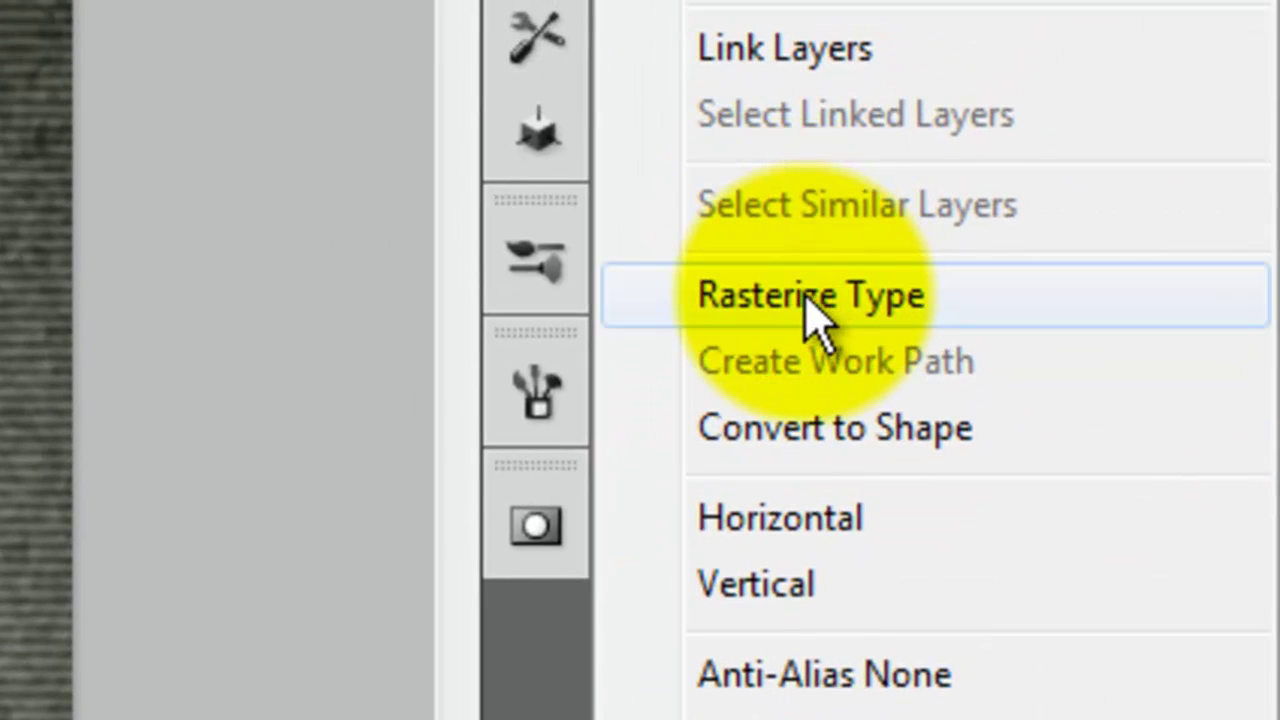
# Rasterize the text layers and apply a 1.0-pixel Gaussian Blur to REC and 09:18:32PM
pyautogui.click(815, 296)
pyautogui.click(1128, 208)
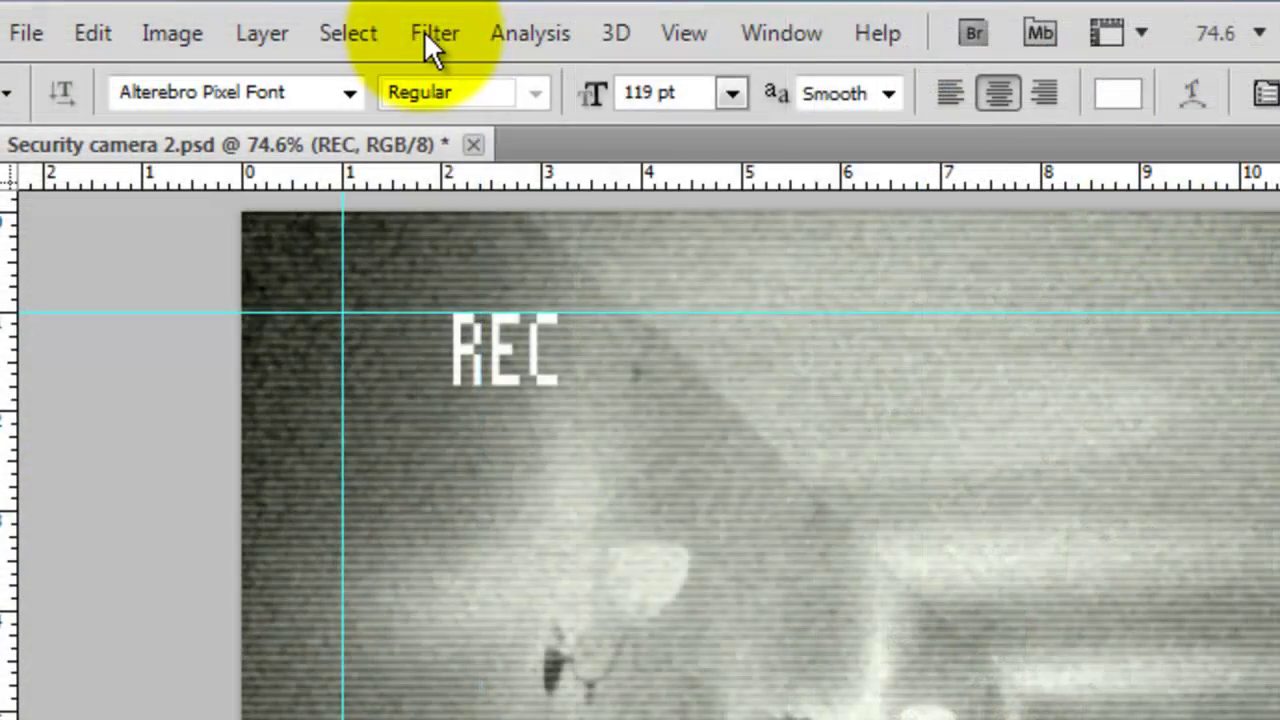
pyautogui.click(424, 33)
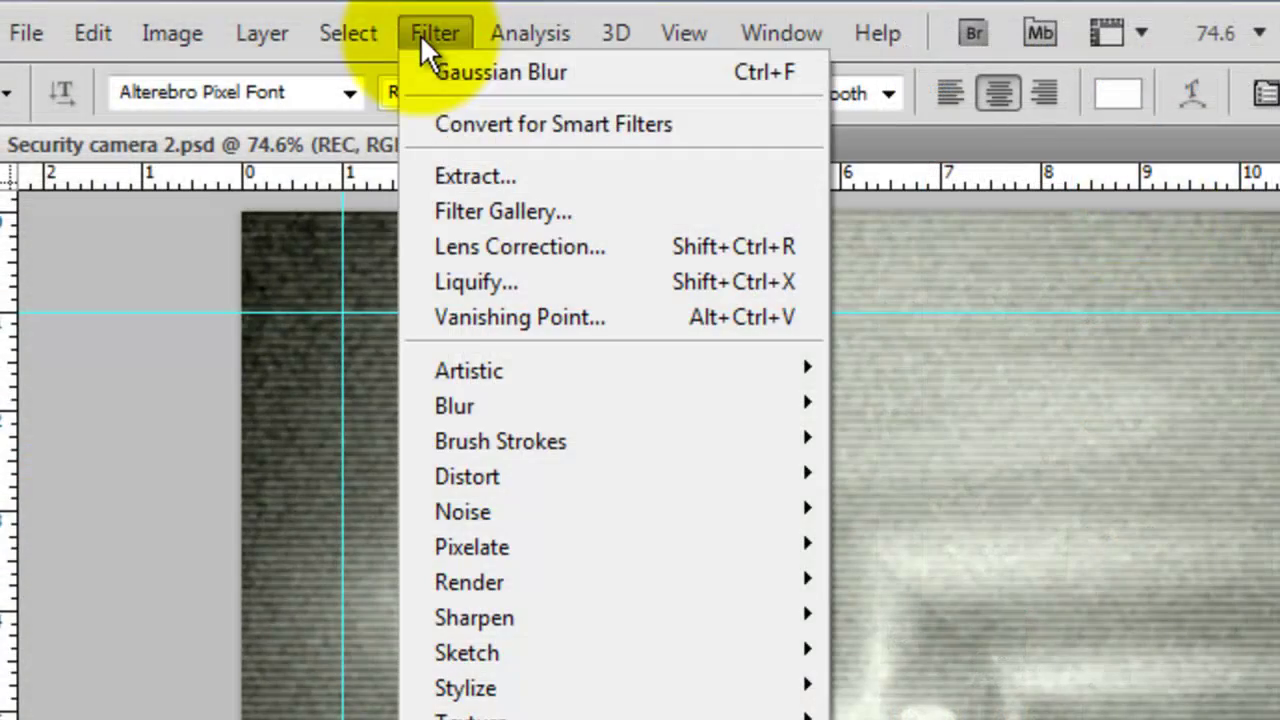
pyautogui.moveTo(462, 410)
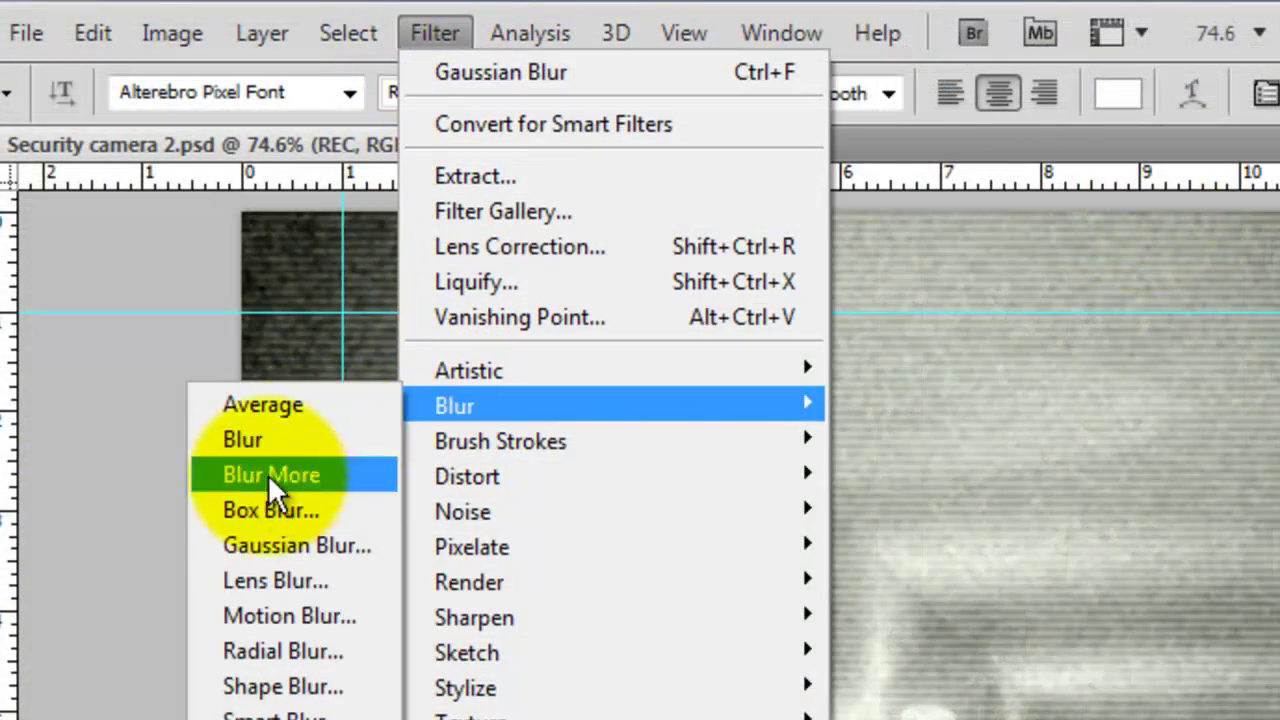
pyautogui.click(277, 560)
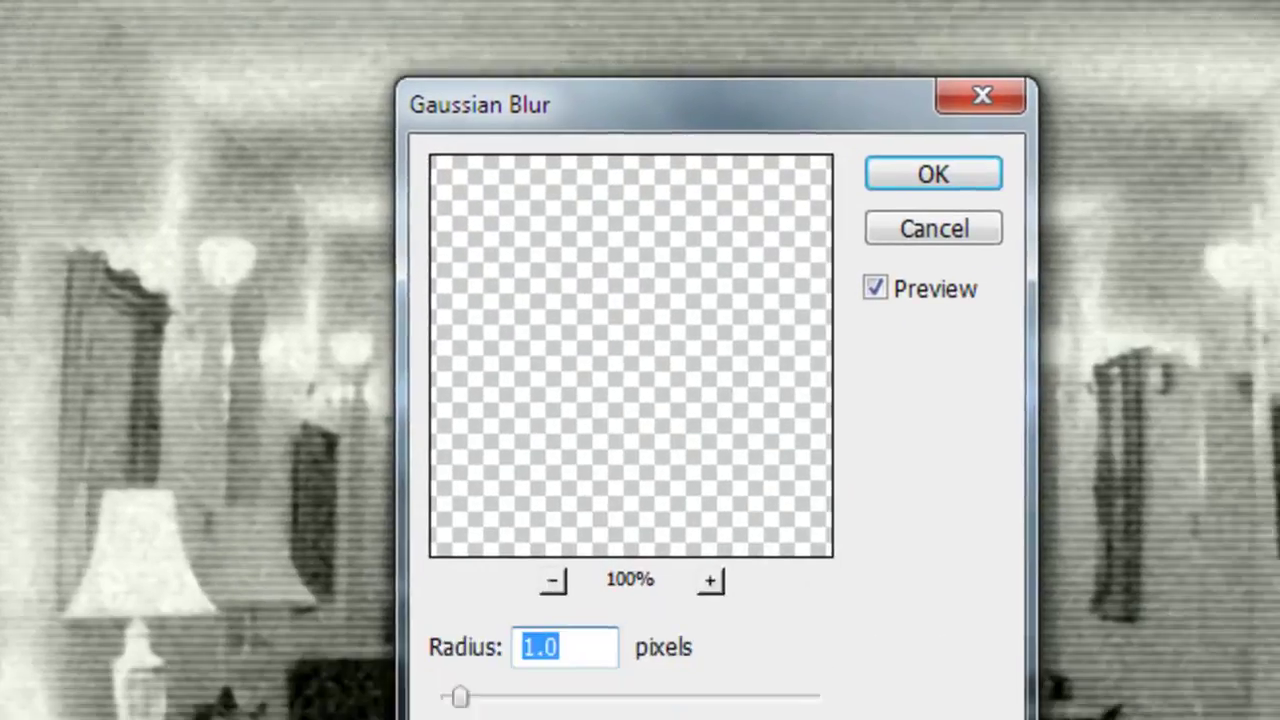
pyautogui.click(852, 121)
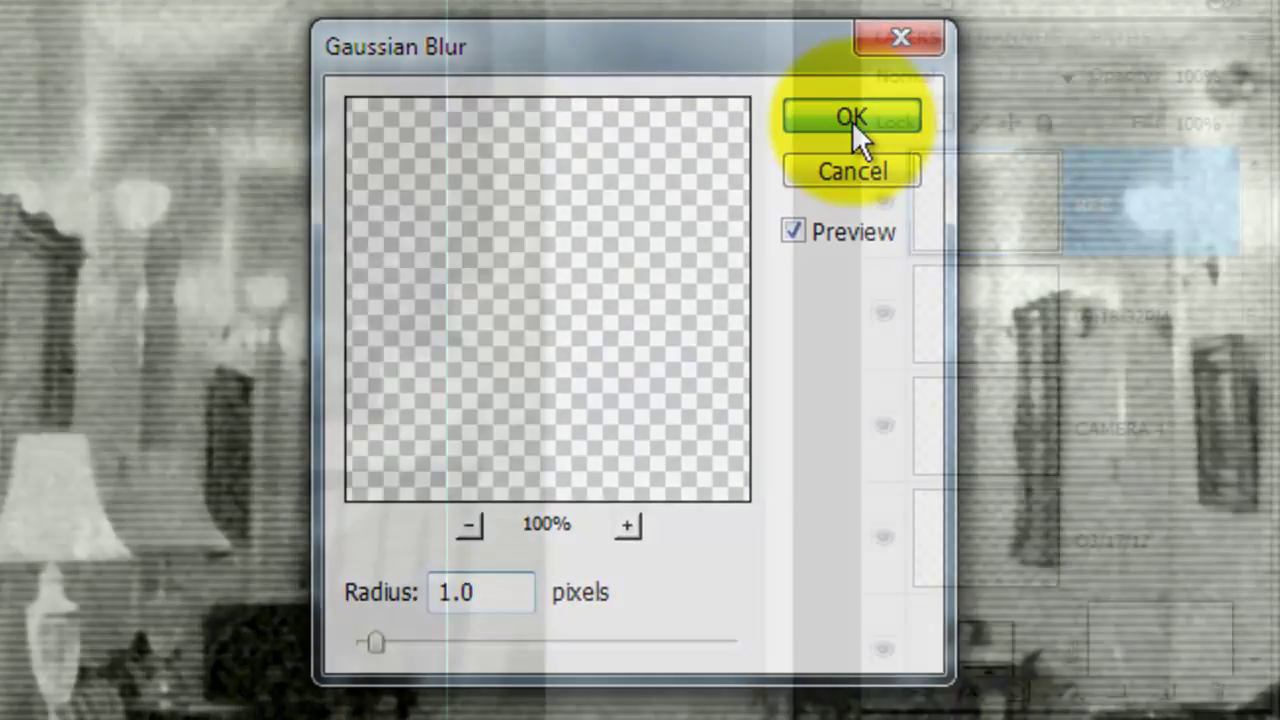
pyautogui.click(1117, 313)
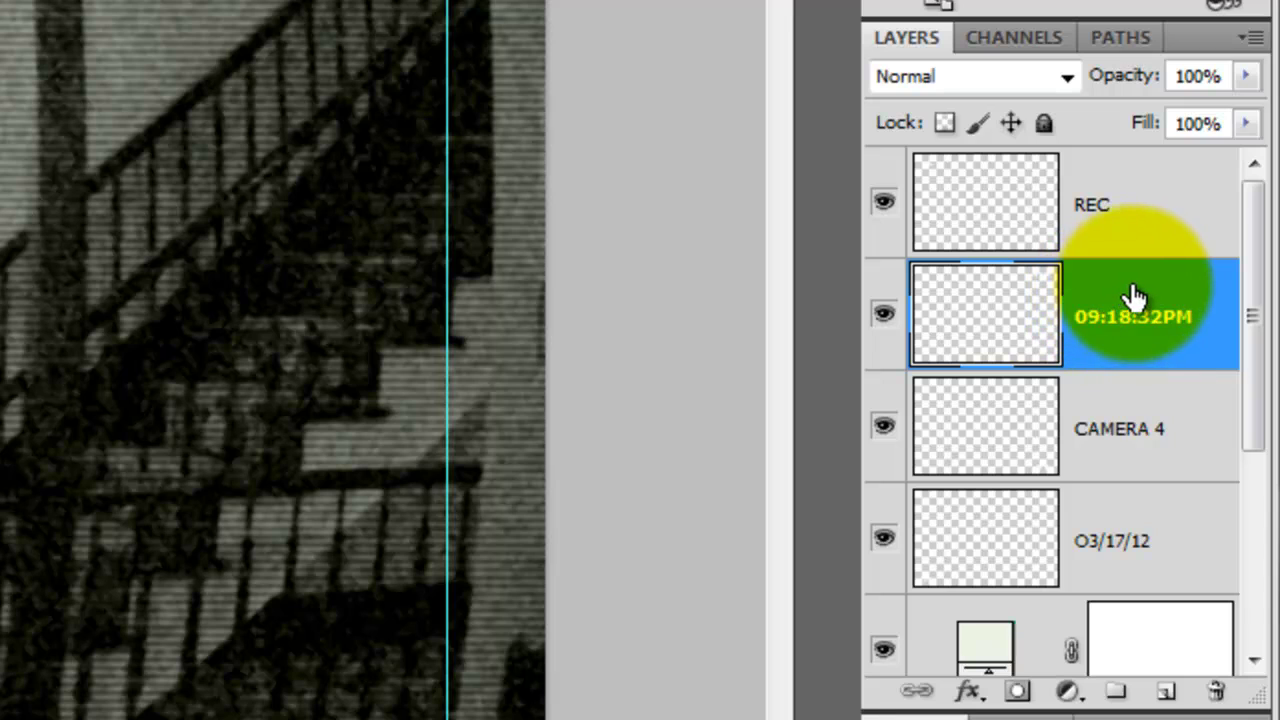
pyautogui.hotkey('ctrl', 'f')
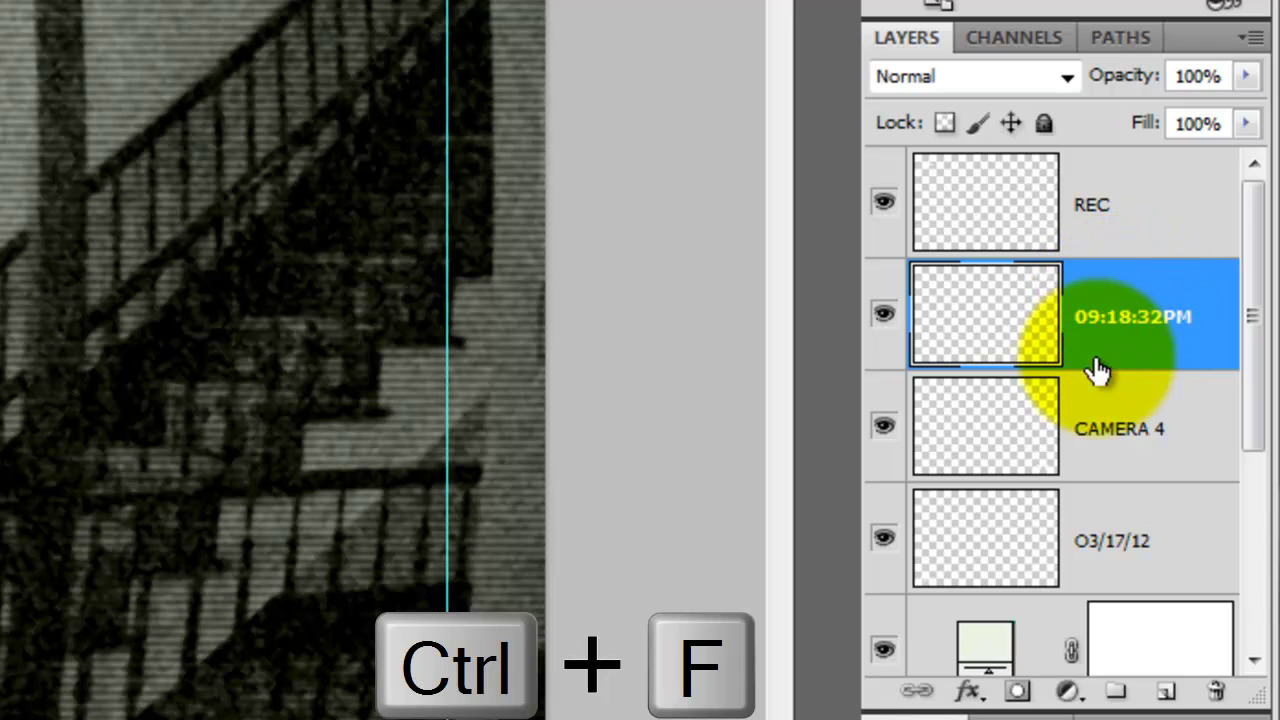
# Group the four text layers (REC, 09:18:32PM, CAMERA 4, 03/17/12) and name the group TEXT
pyautogui.click(1095, 422)
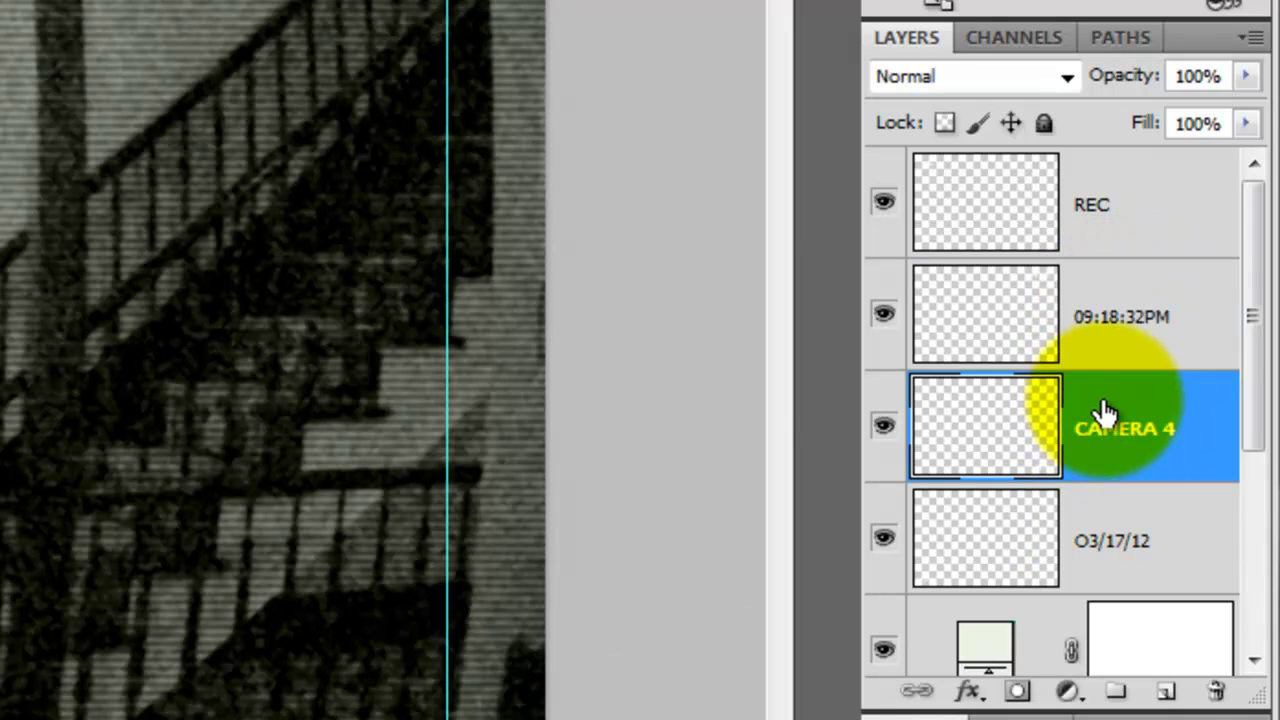
pyautogui.click(1102, 535)
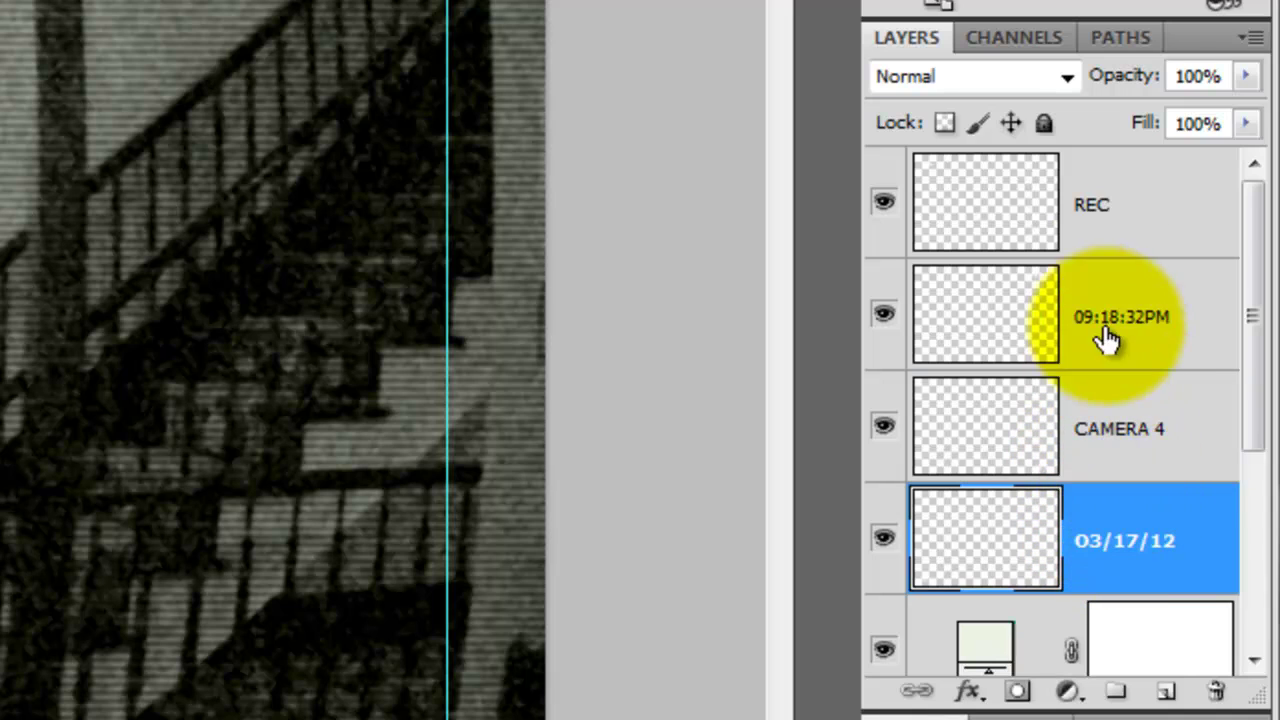
pyautogui.keyDown('shift'); pyautogui.click(1118, 228); pyautogui.keyUp('shift')
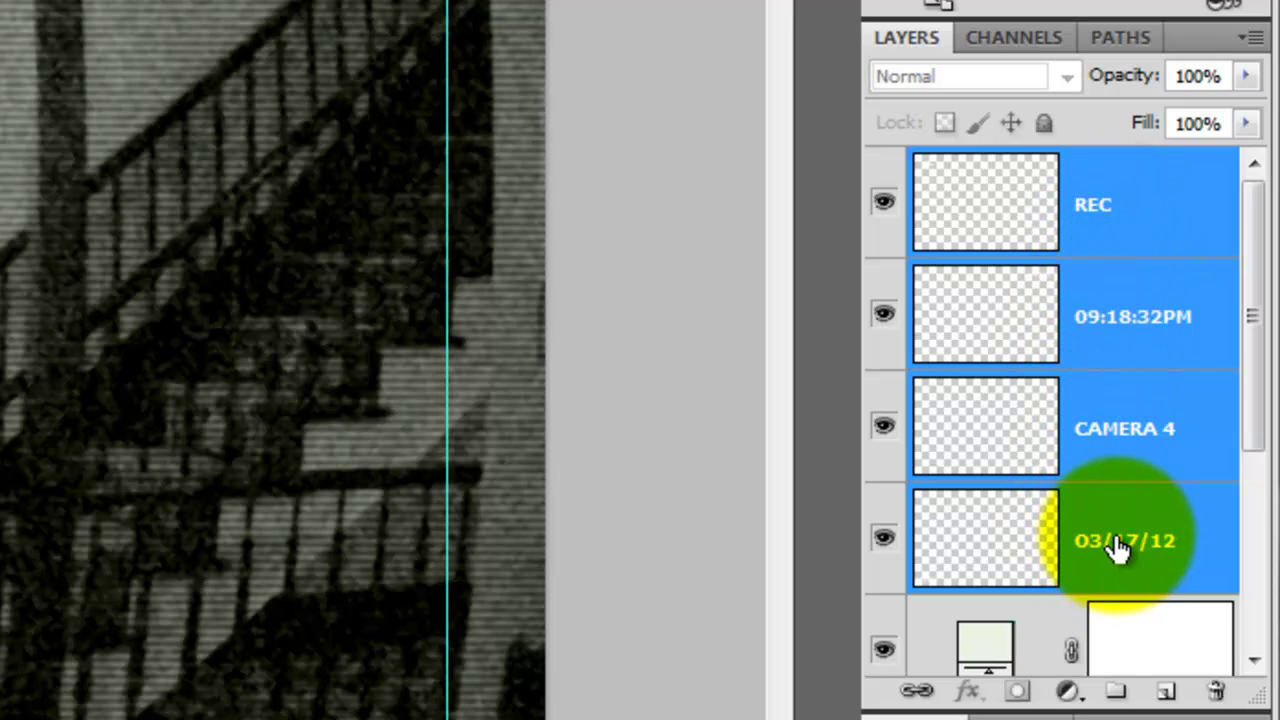
pyautogui.moveTo(1118, 548); pyautogui.dragTo(1121, 674)
pyautogui.doubleClick(1033, 172)
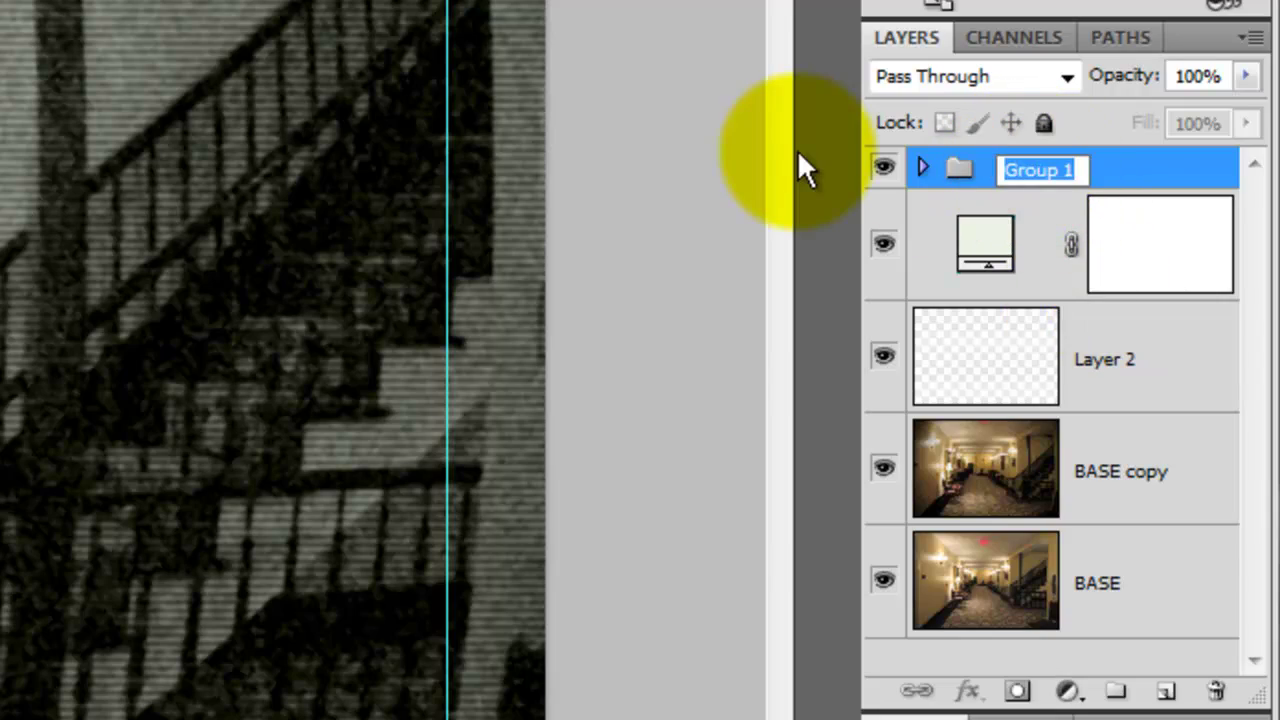
pyautogui.write('TE')
pyautogui.press('Return')
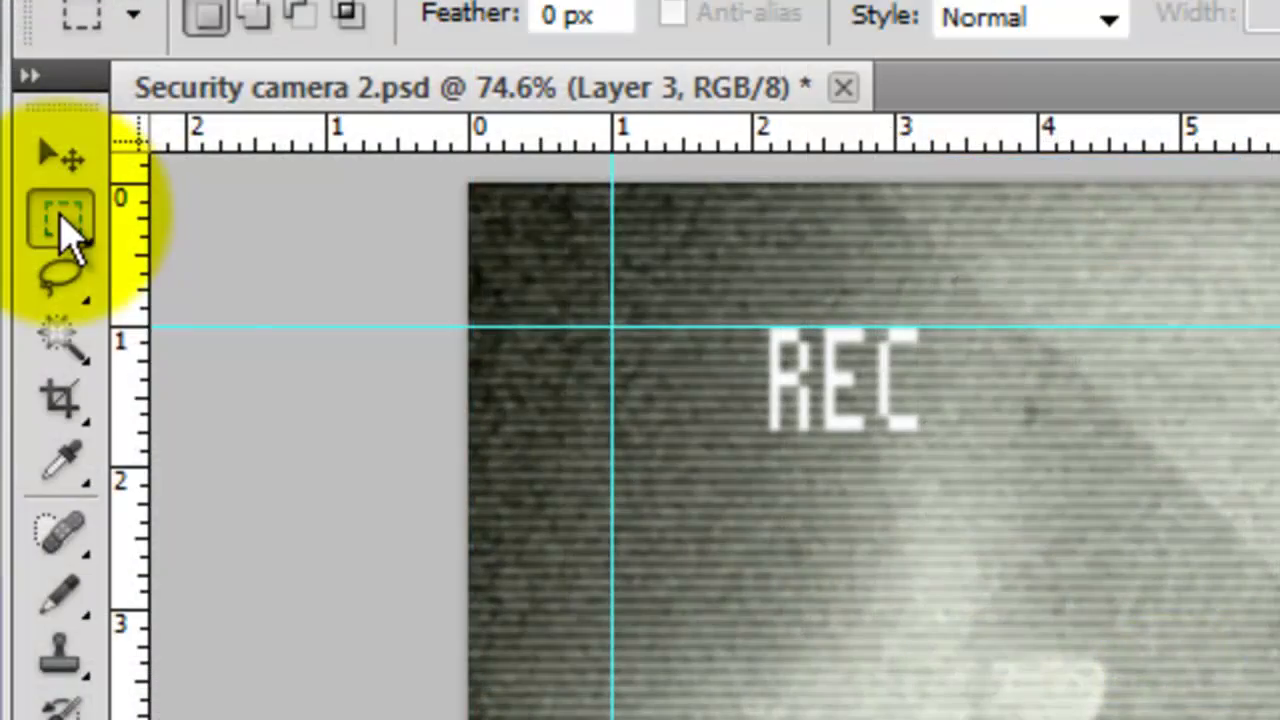
# Draw a small circular selection just left of the REC label
pyautogui.click(63, 216)
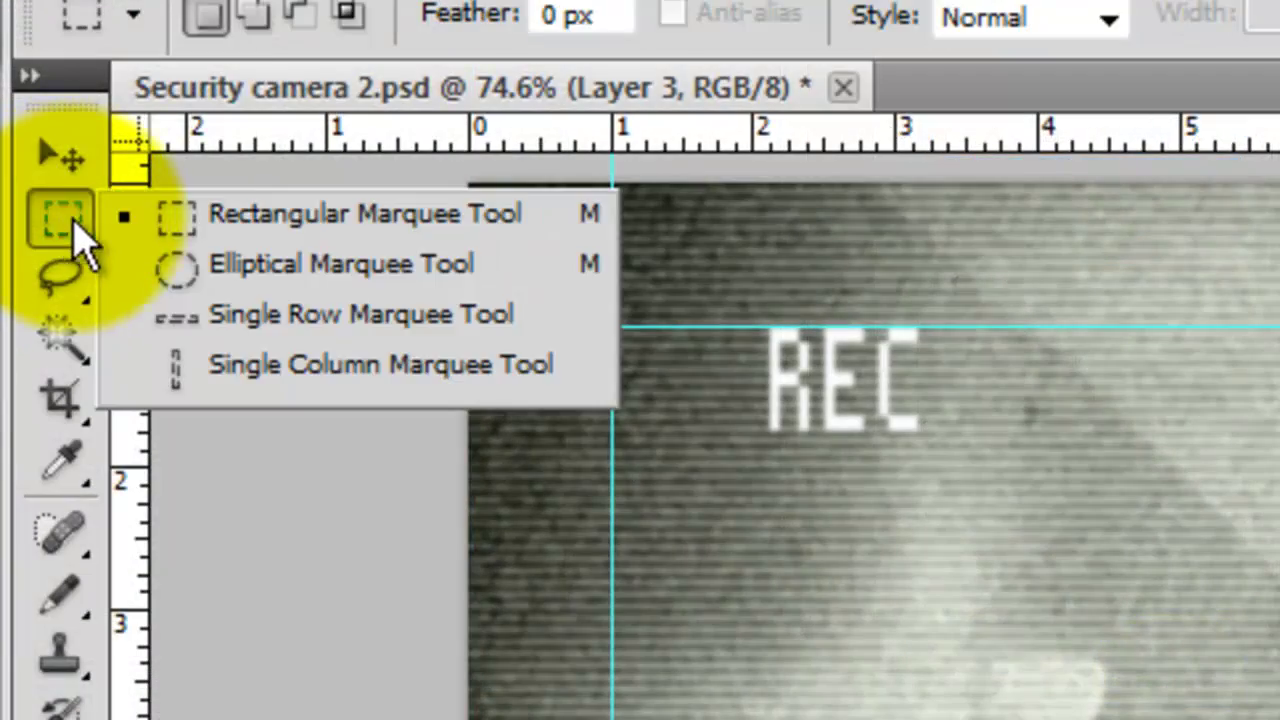
pyautogui.click(199, 268)
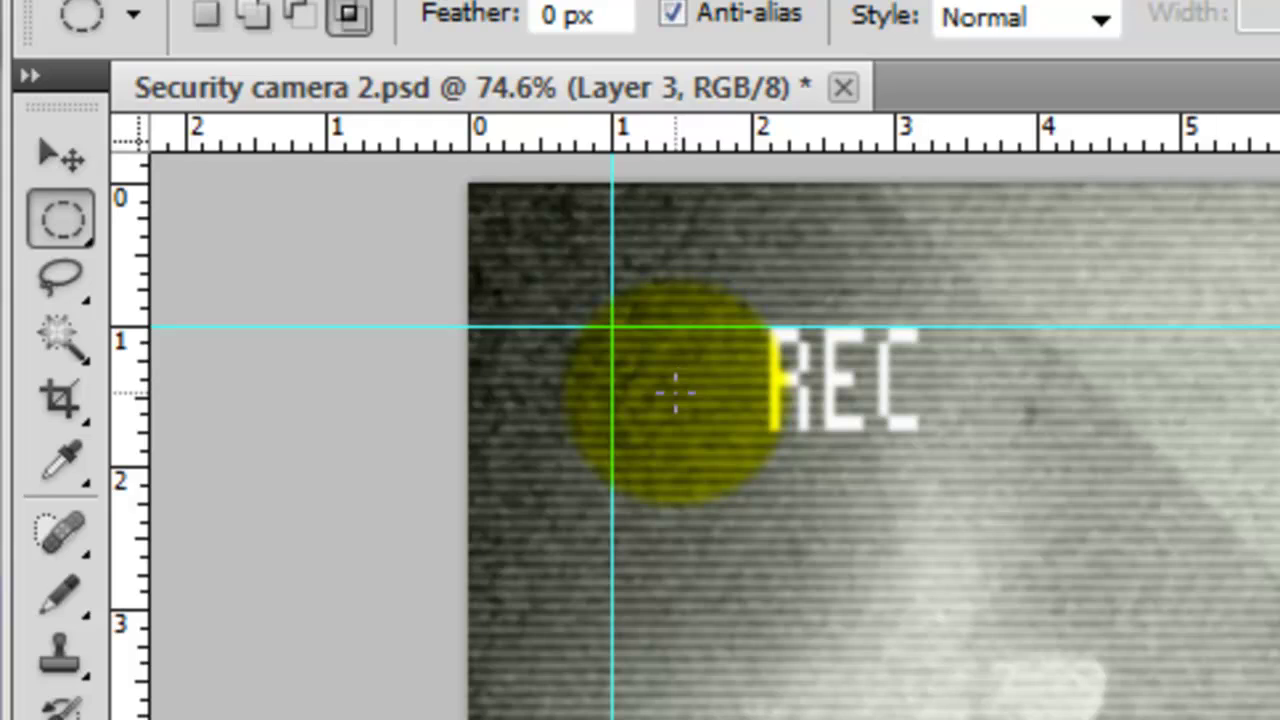
pyautogui.moveTo(675, 390); pyautogui.dragTo(727, 435)
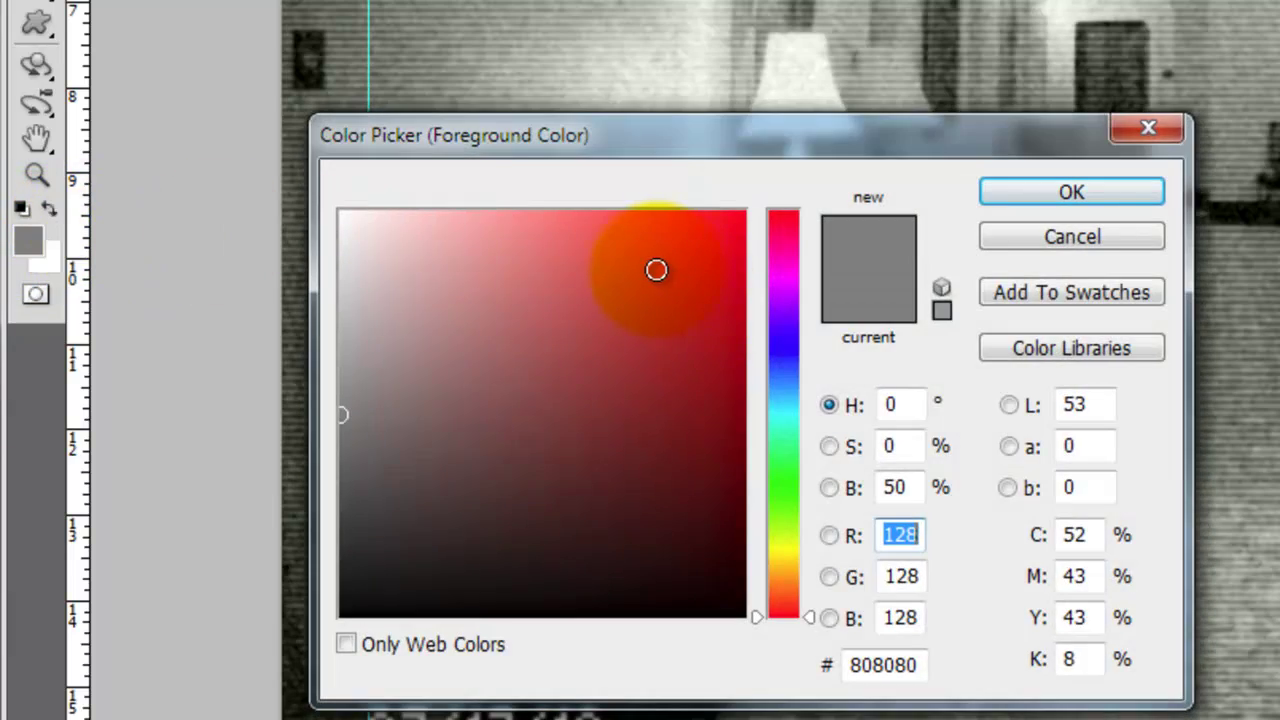
# Fill the circle with pure red (ff0000) and deselect
pyautogui.moveTo(656, 270); pyautogui.dragTo(754, 192)
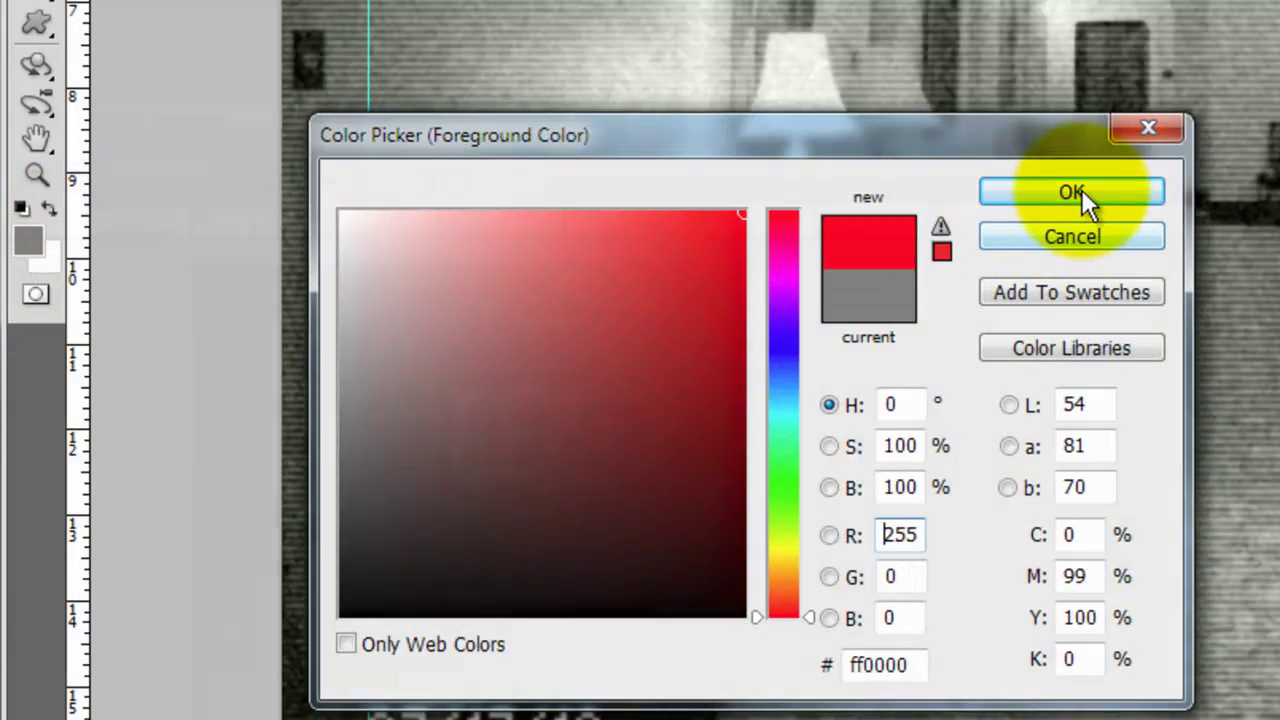
pyautogui.click(1081, 189)
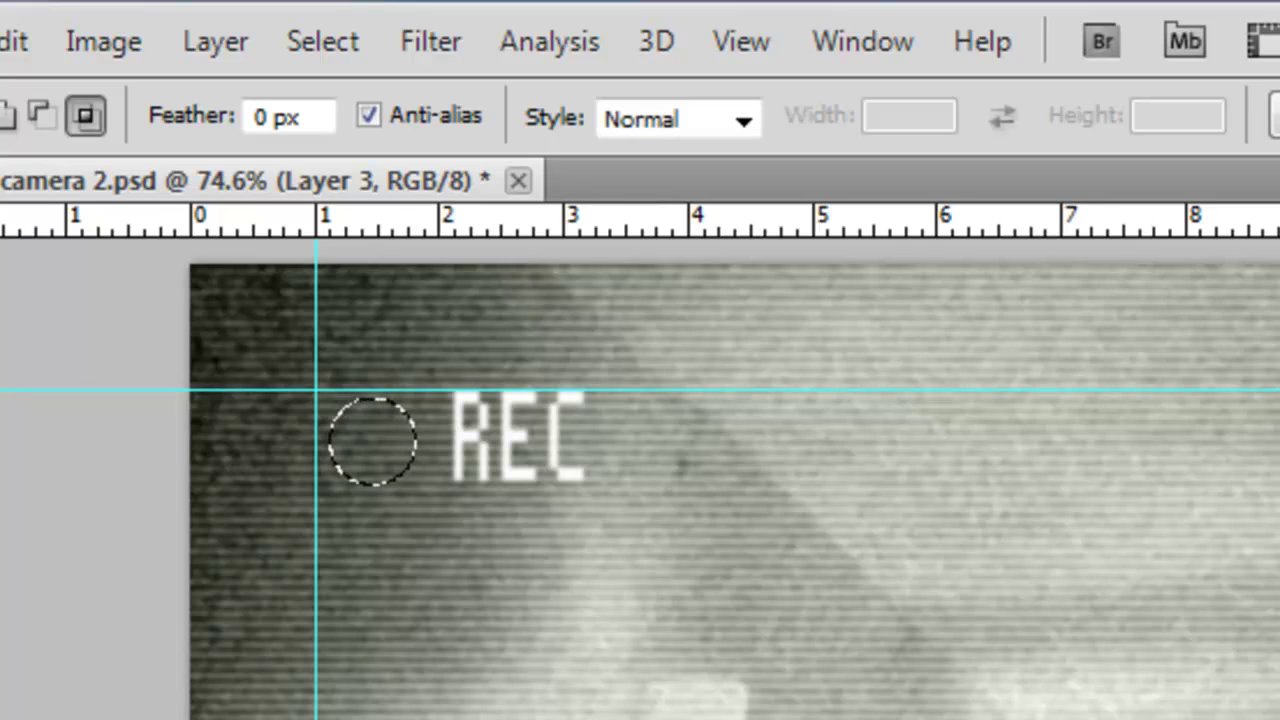
pyautogui.hotkey('alt', 'BackSpace')
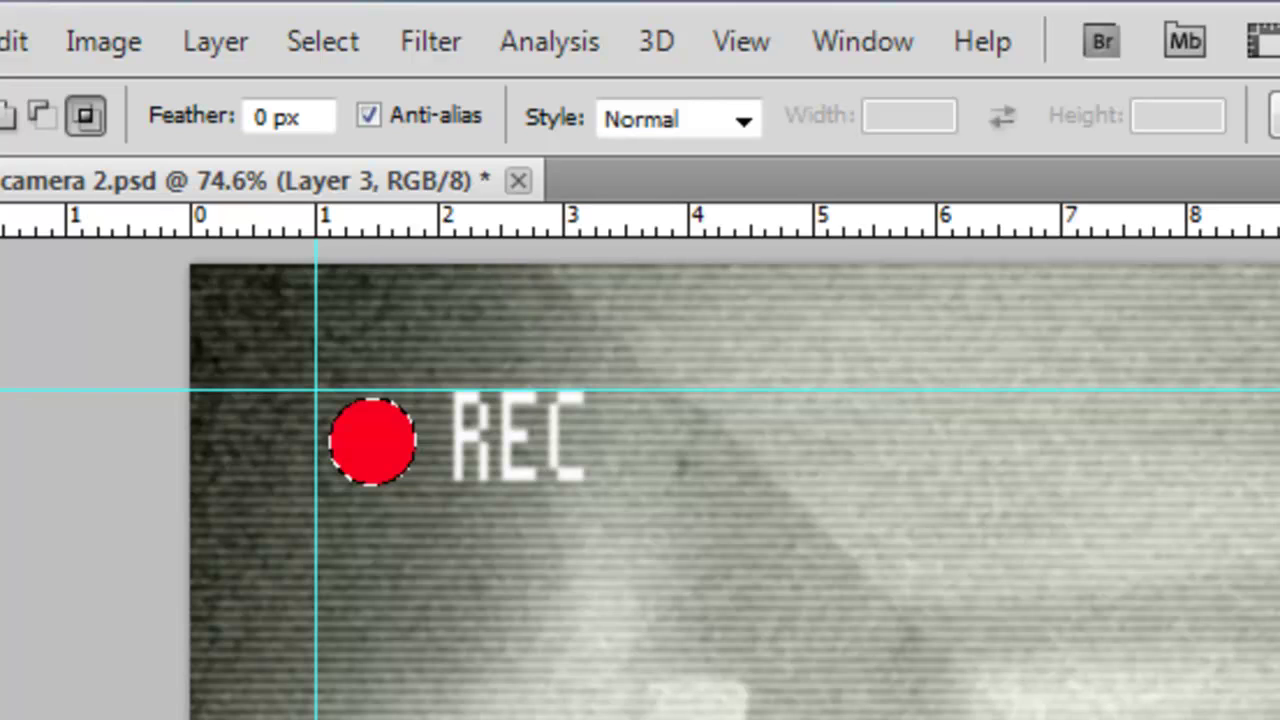
pyautogui.hotkey('ctrl', 'd')
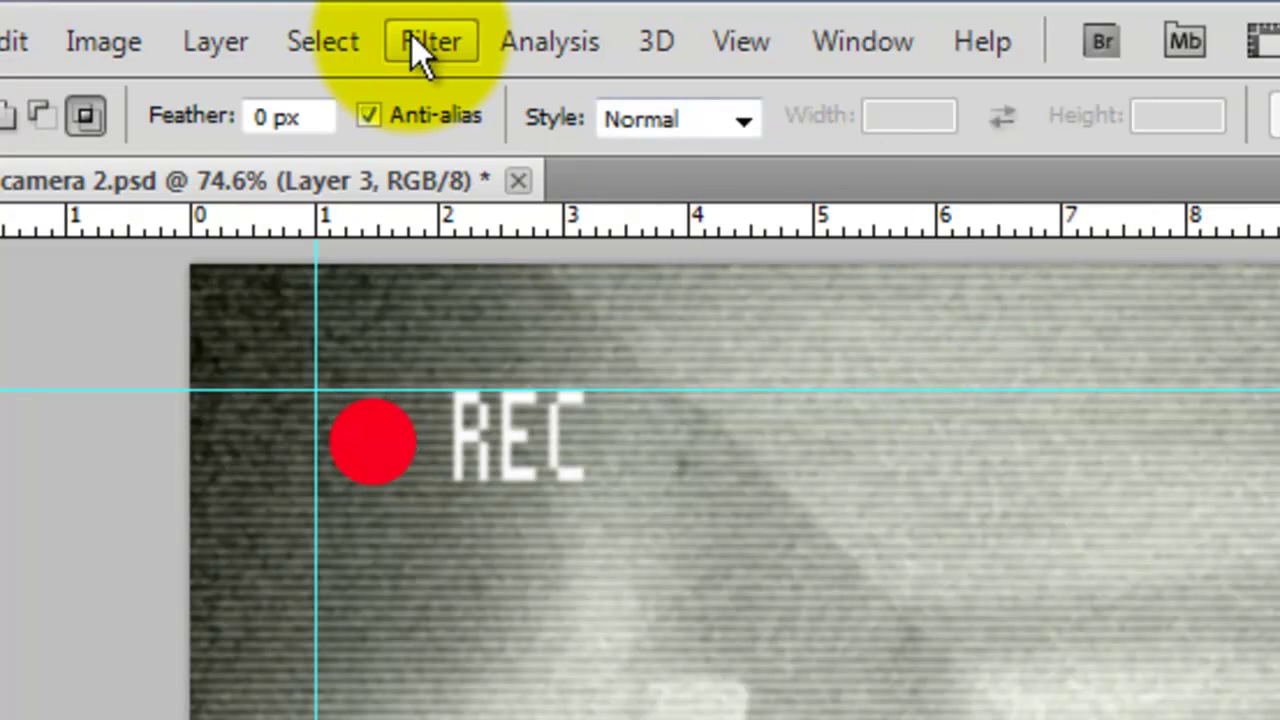
# Soften the red dot with a 3-pixel Gaussian Blur
pyautogui.click(414, 45)
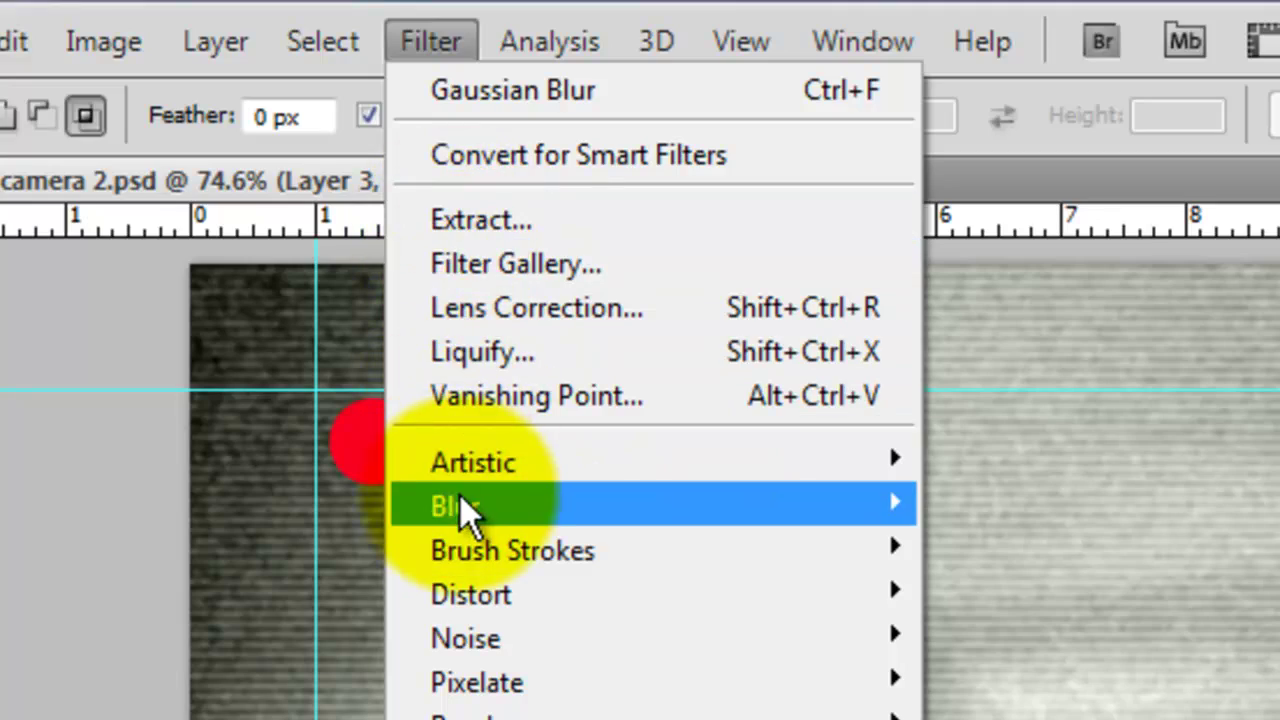
pyautogui.moveTo(466, 502)
pyautogui.click(283, 682)
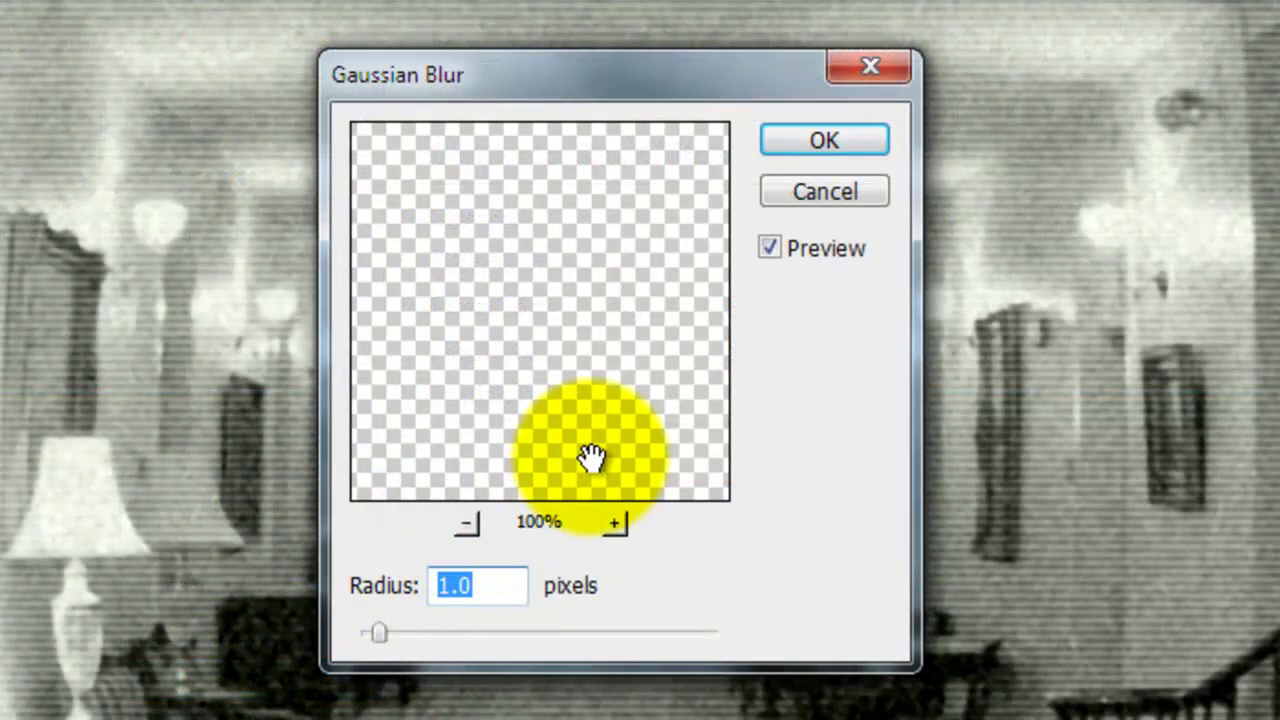
pyautogui.write('3')
pyautogui.press('Return')
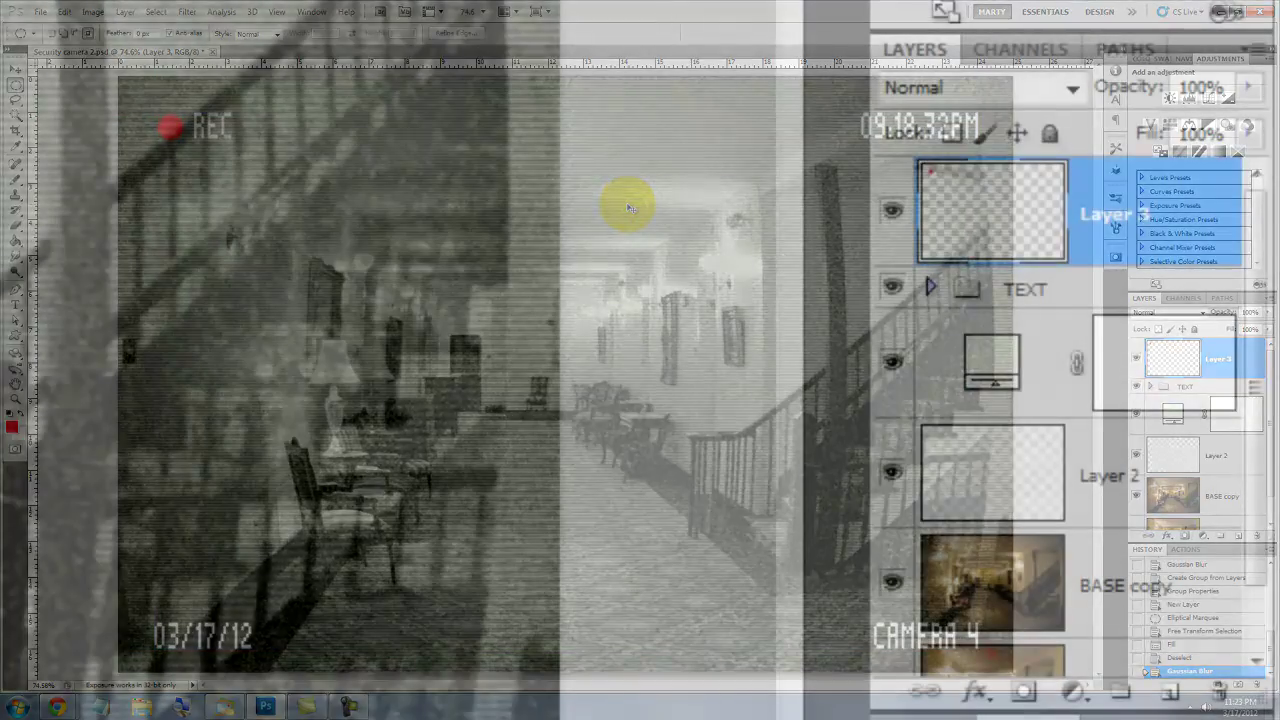
pyautogui.doubleClick(1218, 358)
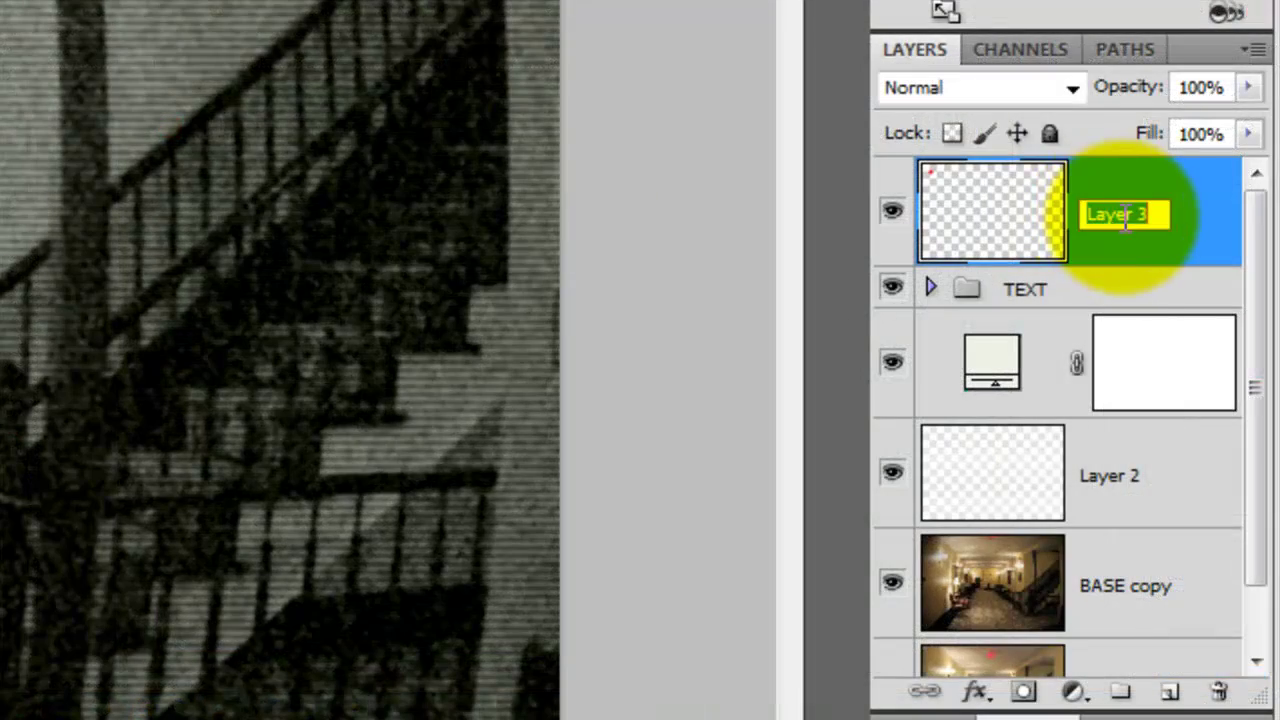
# Name the dot layer RED LIGHT and add a new empty layer above Layer 2
pyautogui.write('RED LIGHT')
pyautogui.press('Return')
pyautogui.click(1176, 500)
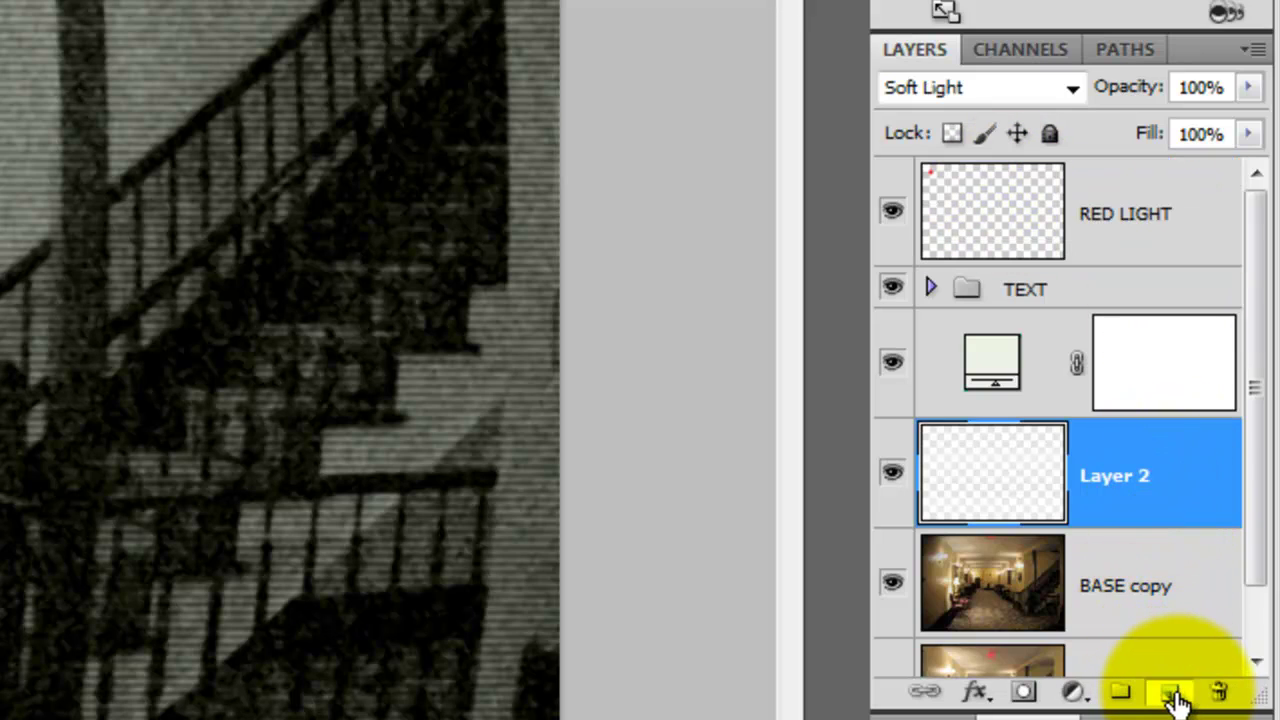
pyautogui.click(1172, 693)
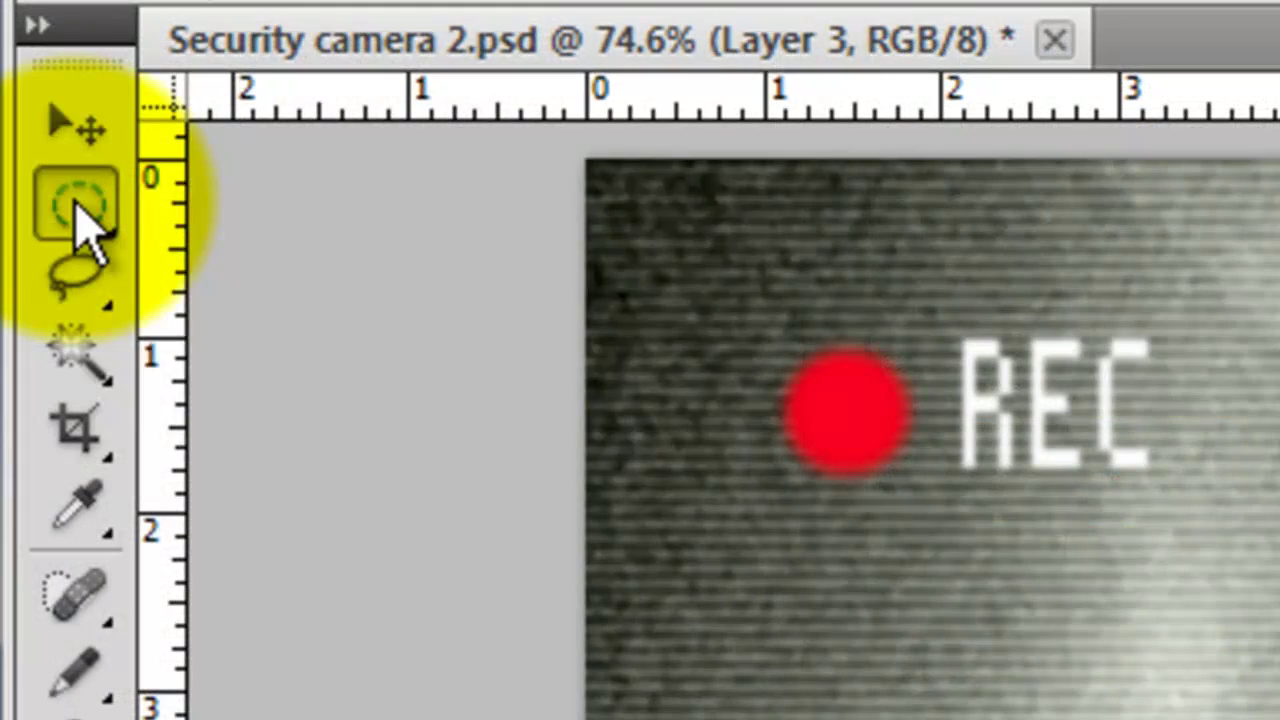
# Fill a rectangular box behind the time label with black at 50% opacity
pyautogui.click(76, 200)
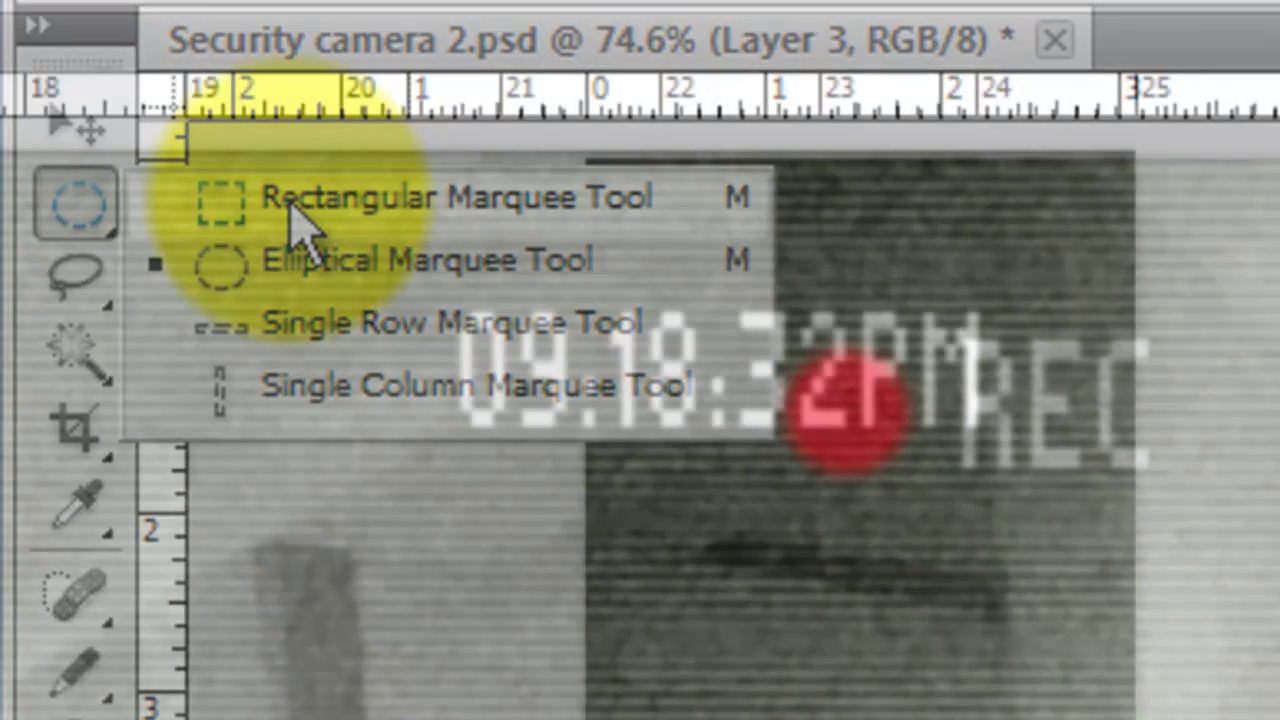
pyautogui.click(300, 215)
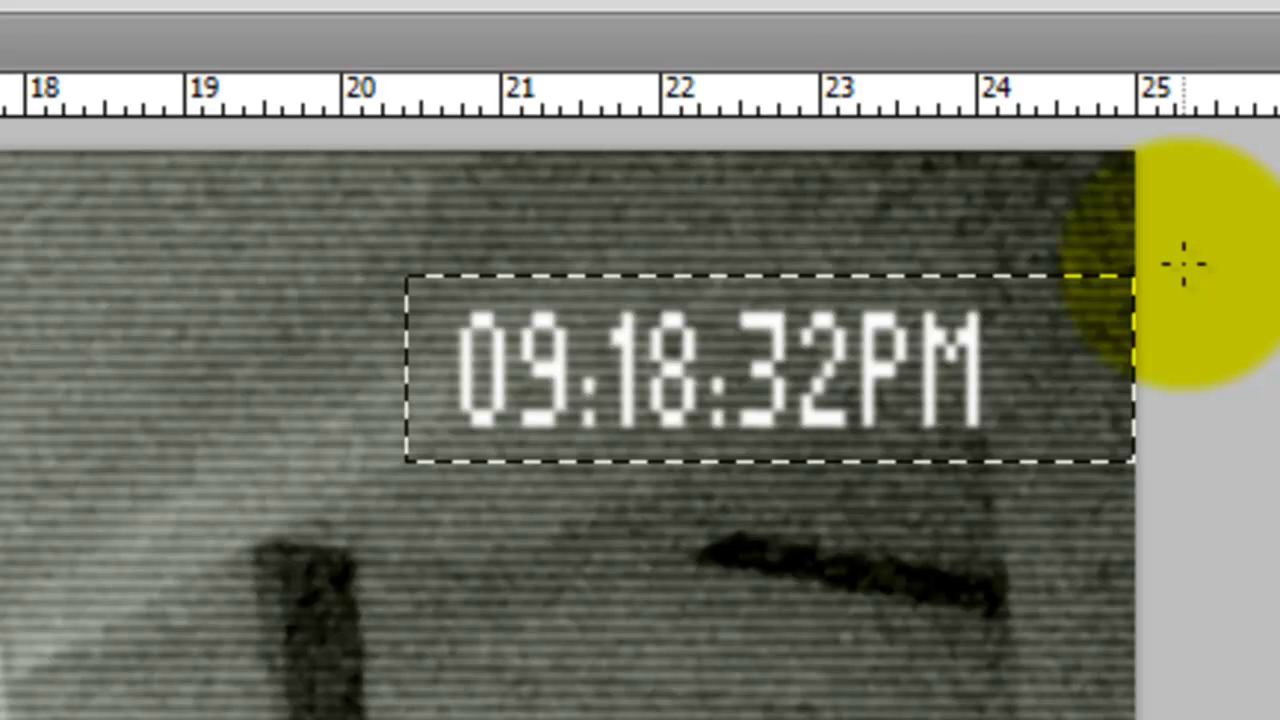
pyautogui.hotkey('alt', 'Delete')
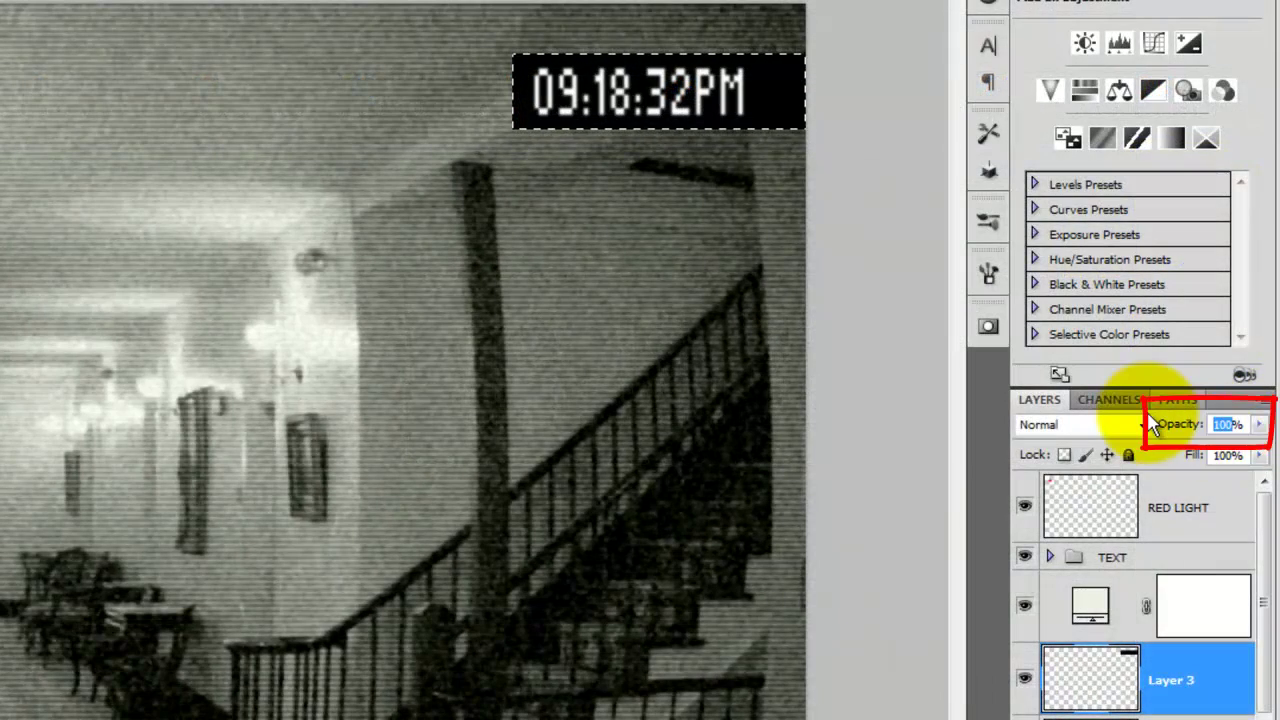
pyautogui.write('50')
pyautogui.press('Return')
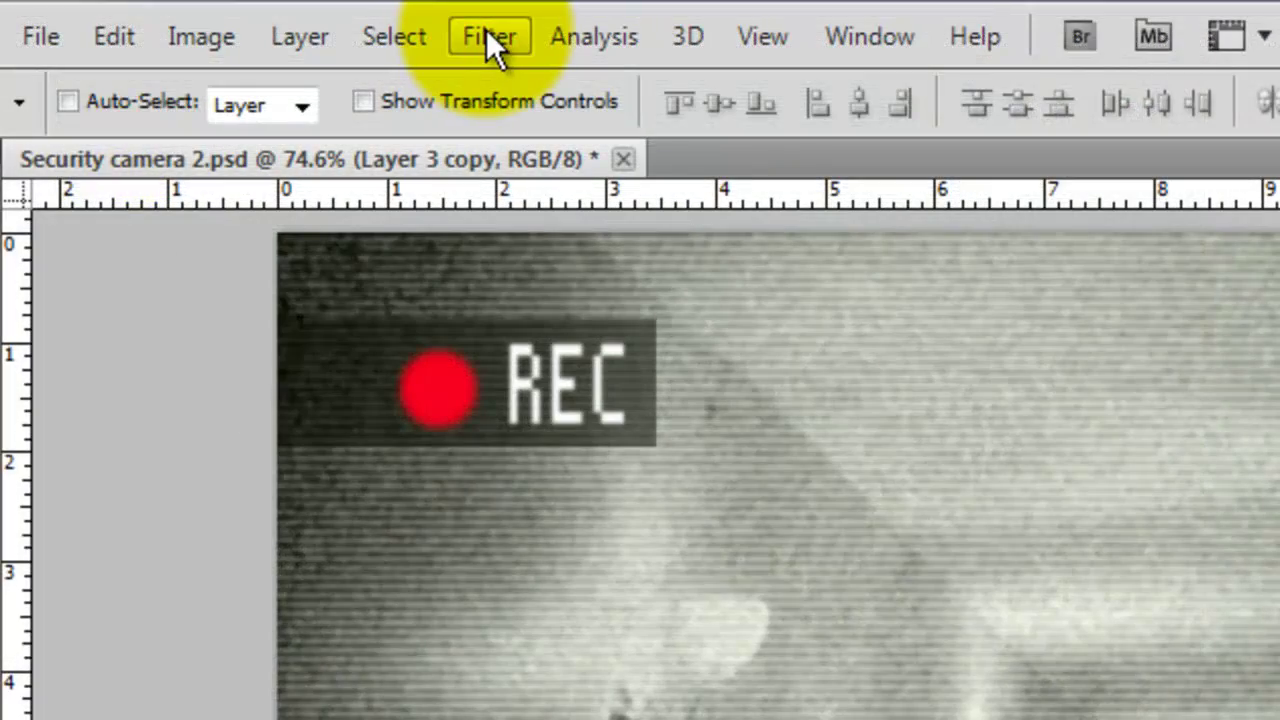
# Apply a 1-pixel Gaussian Blur to the copied box layer
pyautogui.click(486, 29)
pyautogui.moveTo(571, 446)
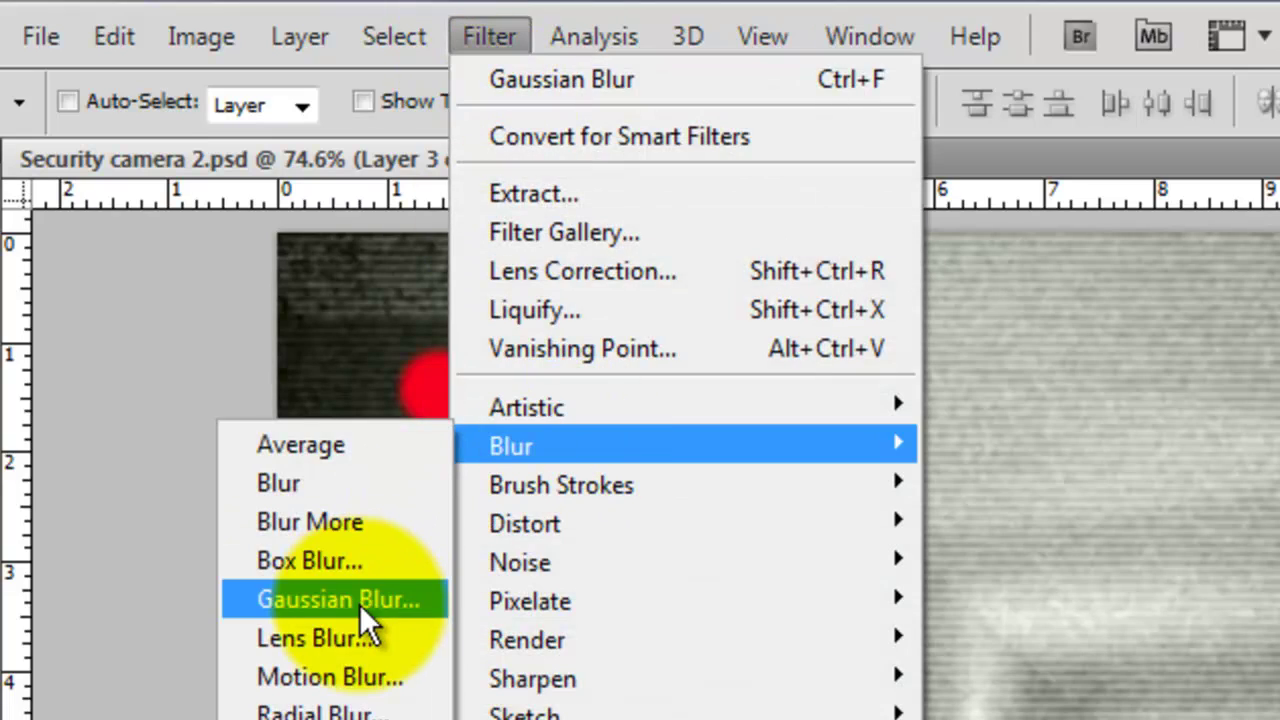
pyautogui.click(359, 604)
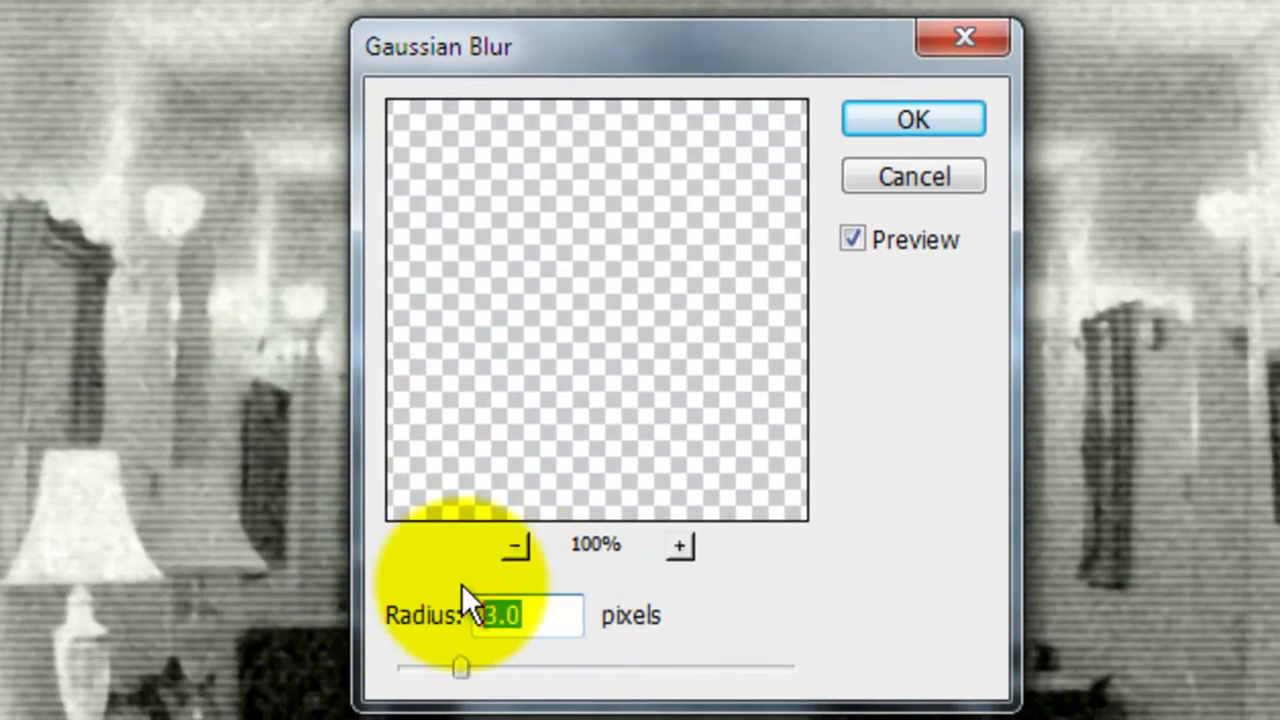
pyautogui.write('1')
pyautogui.click(946, 116)
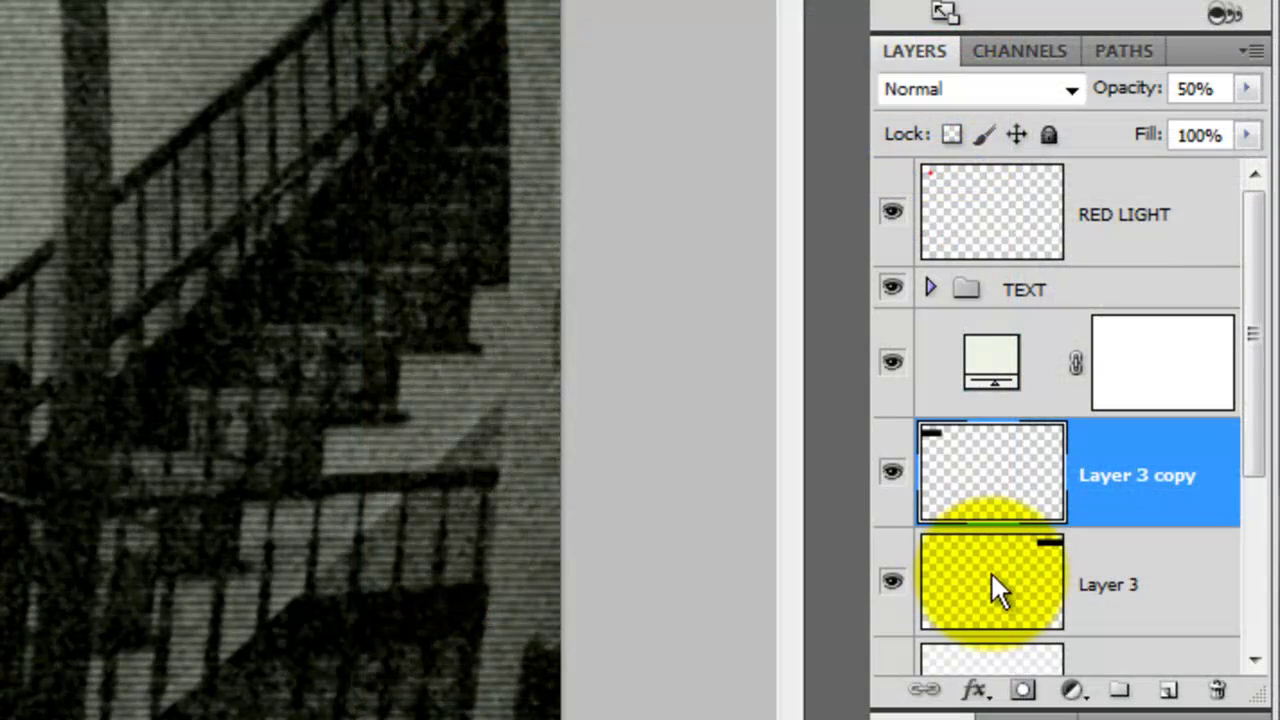
# Lower the Soft Light Layer 2's opacity to 70%
pyautogui.click(1005, 580)
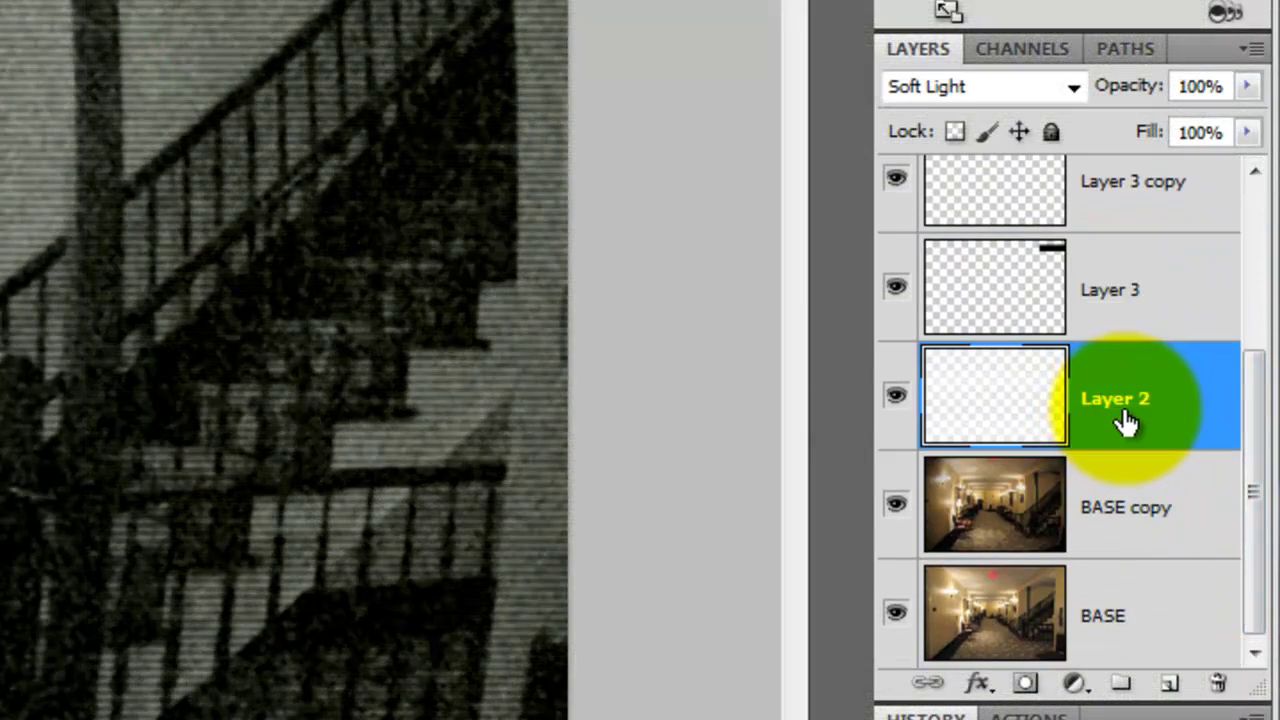
pyautogui.click(1205, 85)
pyautogui.write('70')
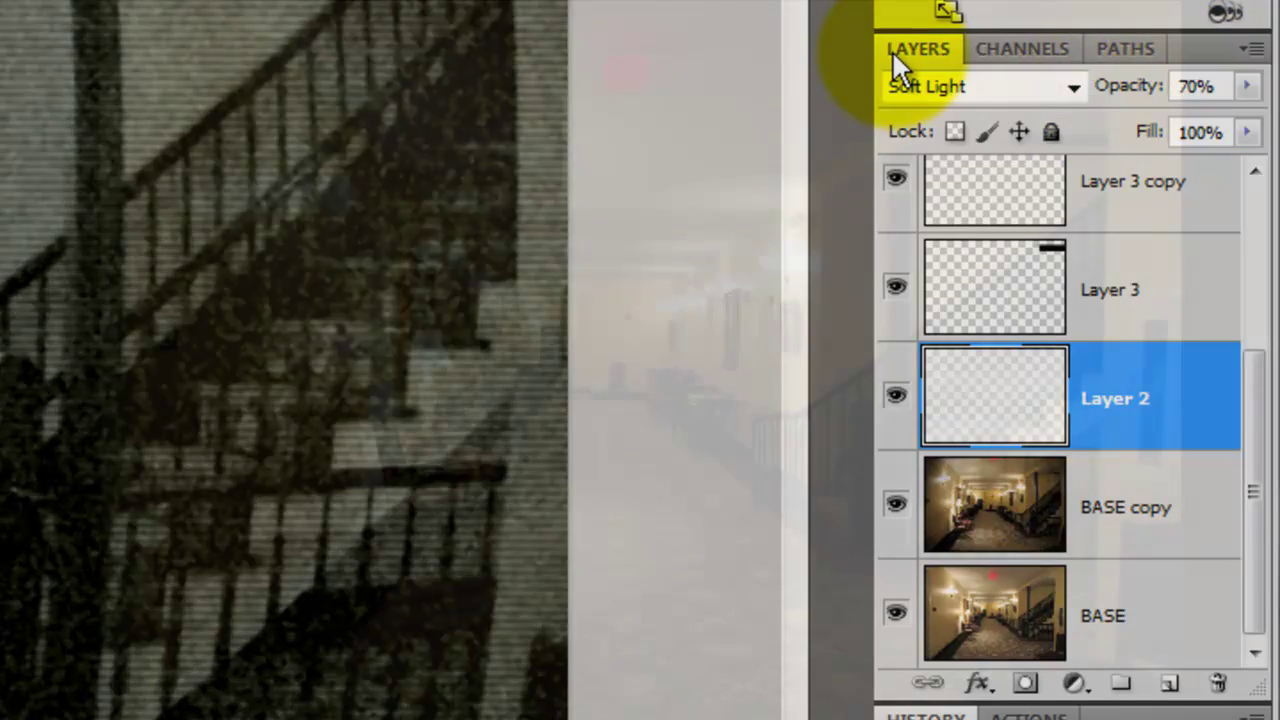